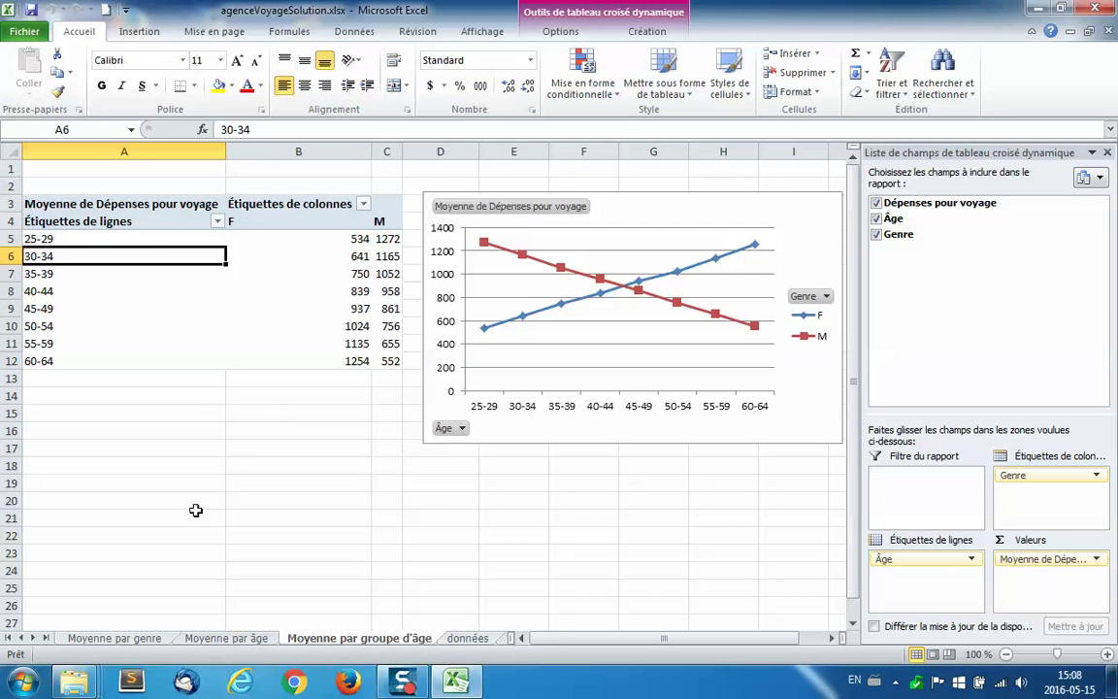
Examine the Moyenne par genre, Moyenne par âge and Moyenne par groupe d'âge sheets, comparing their pivot tables and charts.
left_click(87, 638)
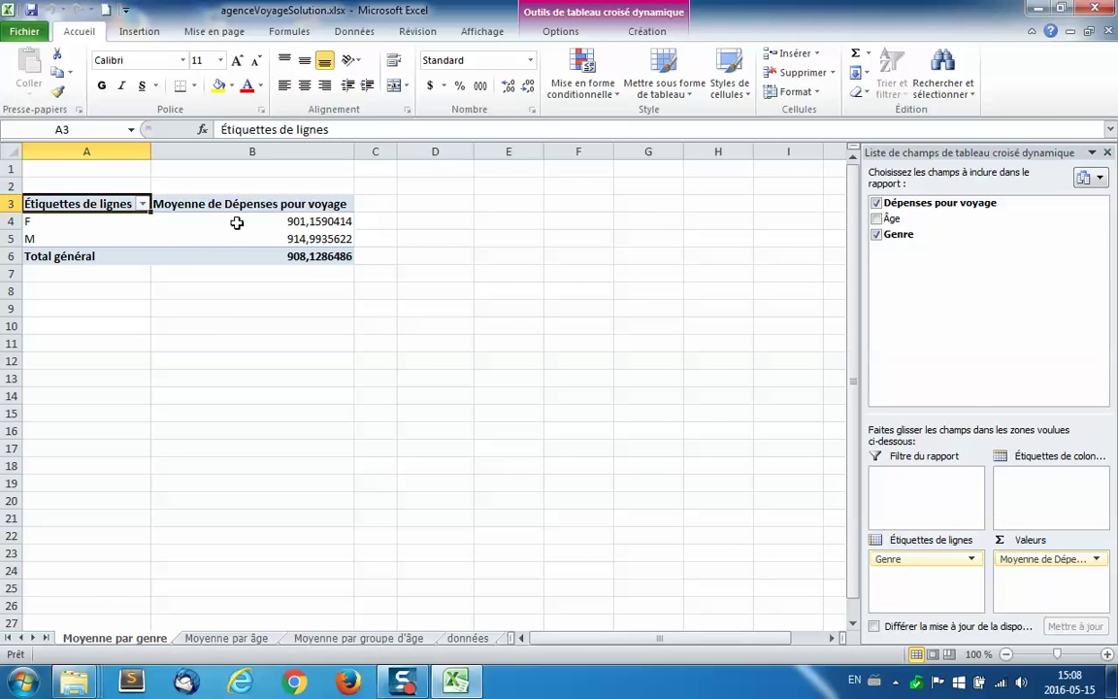
left_click(229, 638)
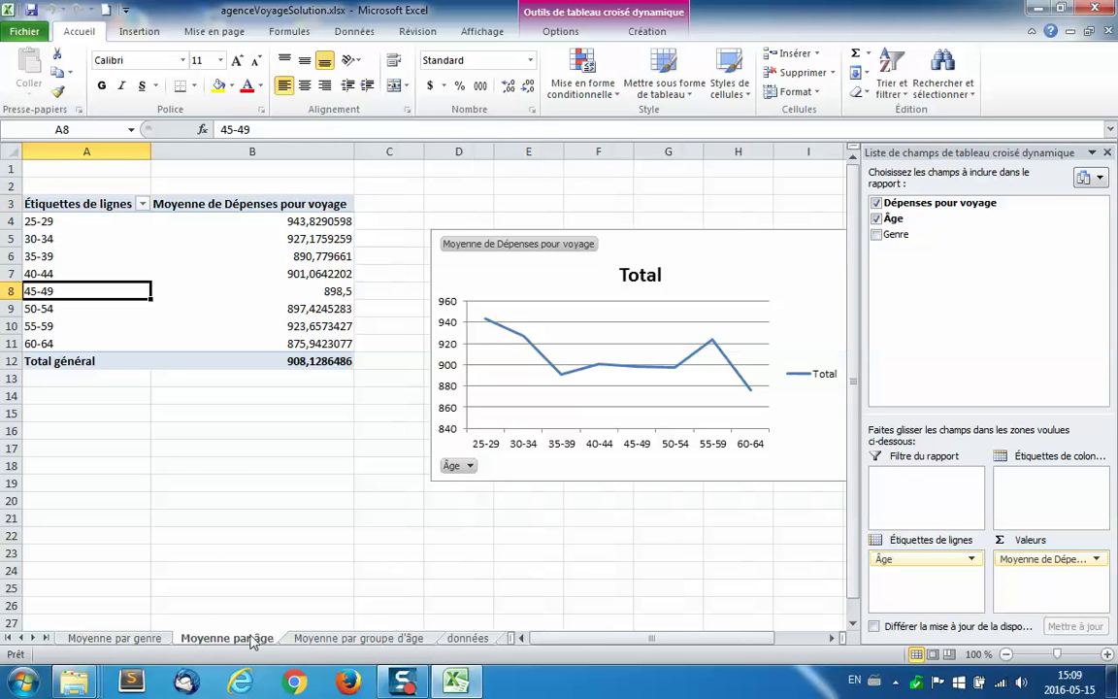
left_click(359, 641)
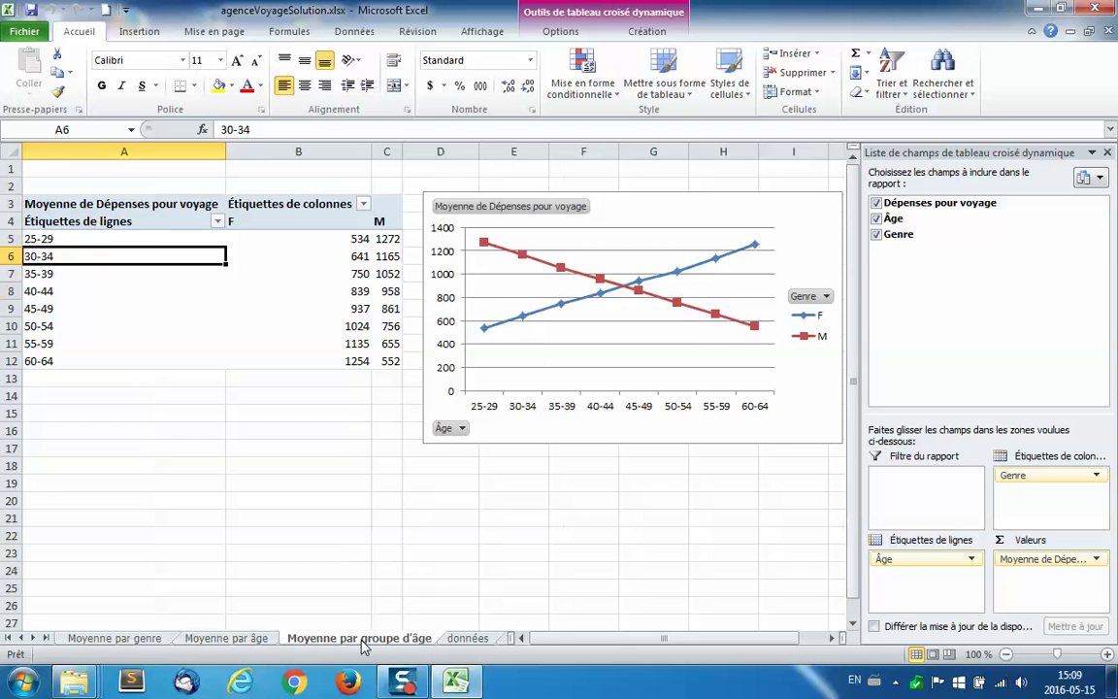
left_click(225, 640)
left_click(344, 640)
left_click(232, 641)
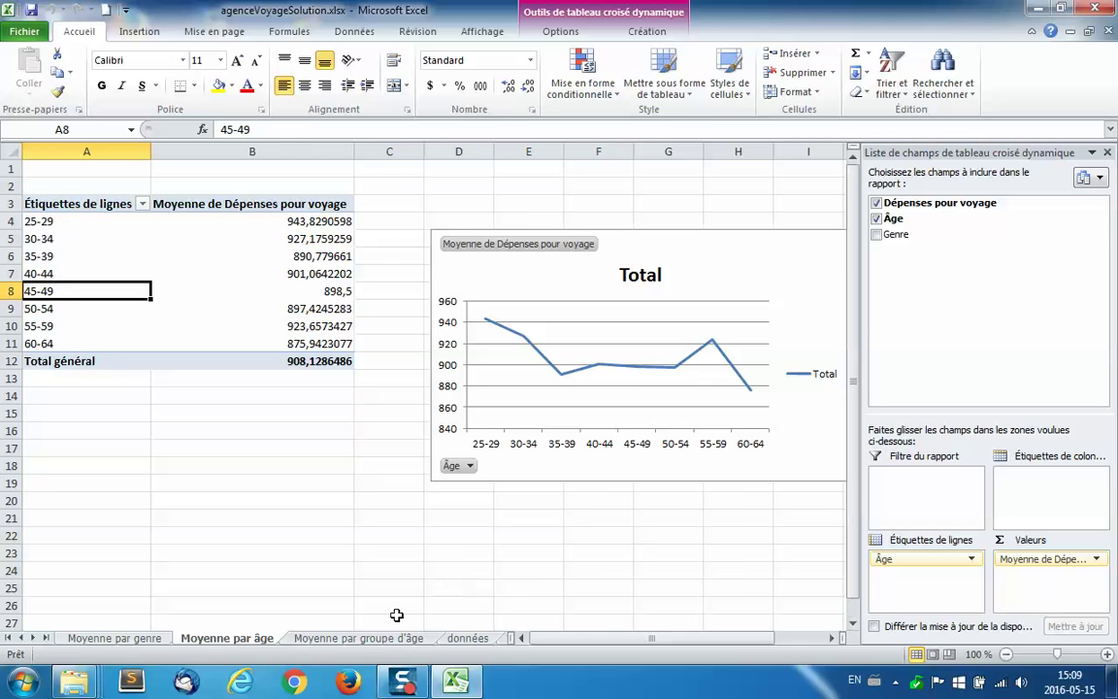
left_click(359, 639)
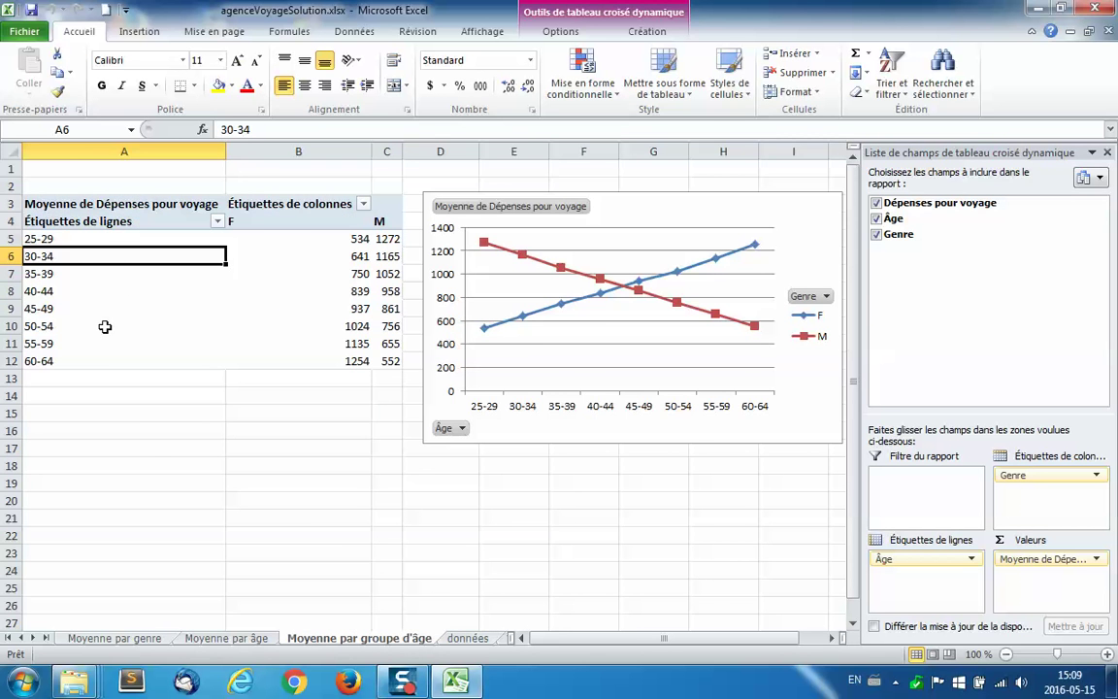
left_click(226, 637)
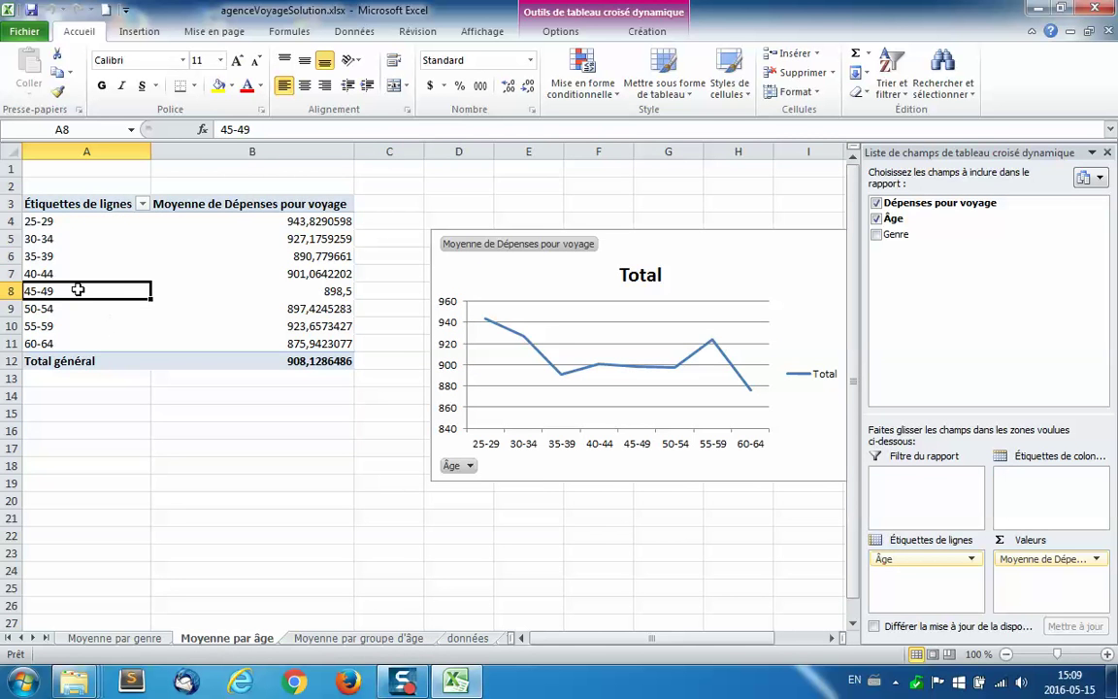
left_click(380, 640)
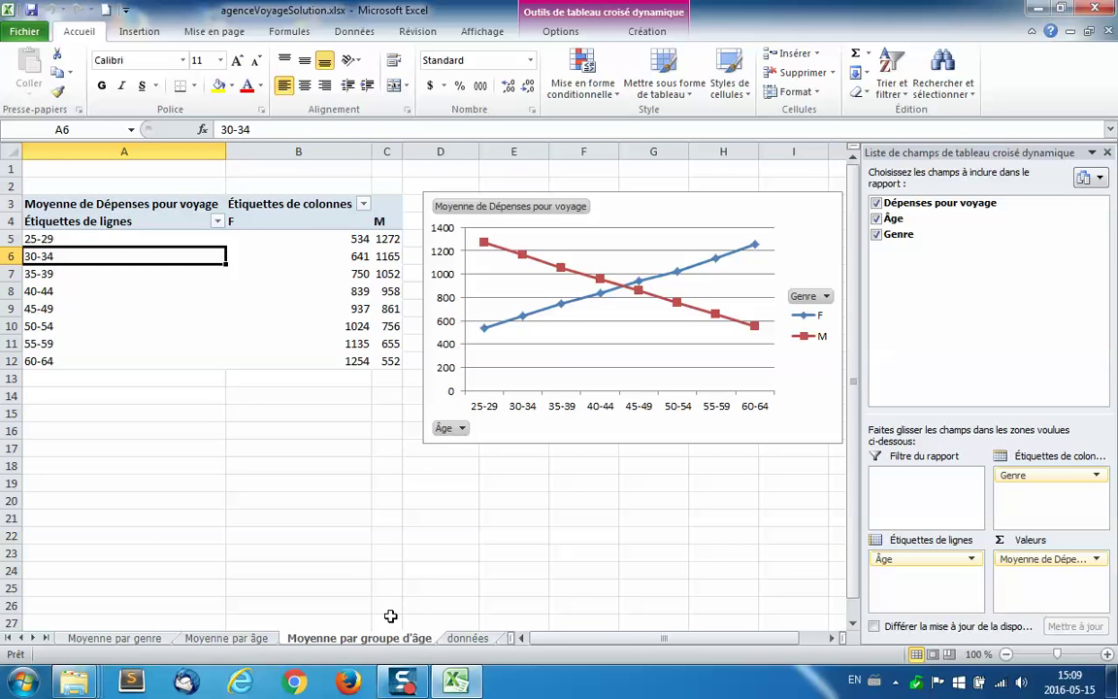
left_click(229, 638)
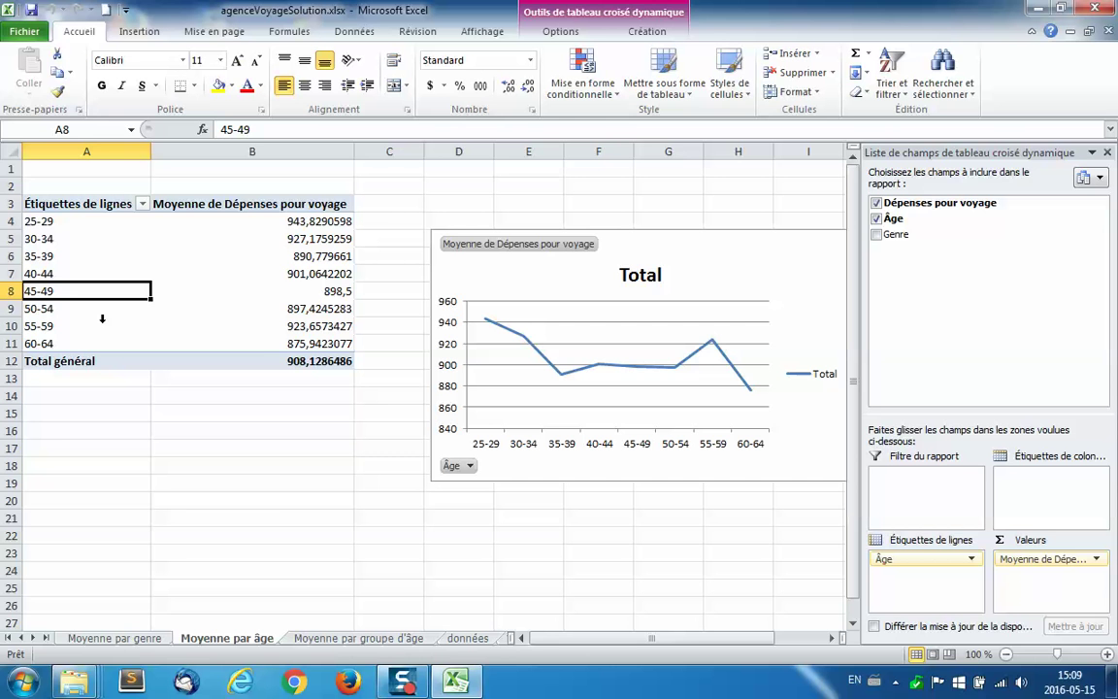
Ungroup the Âge row labels in the Moyenne par âge pivot table and compare the effect on the Moyenne par groupe d'âge sheet.
right_click(30, 274)
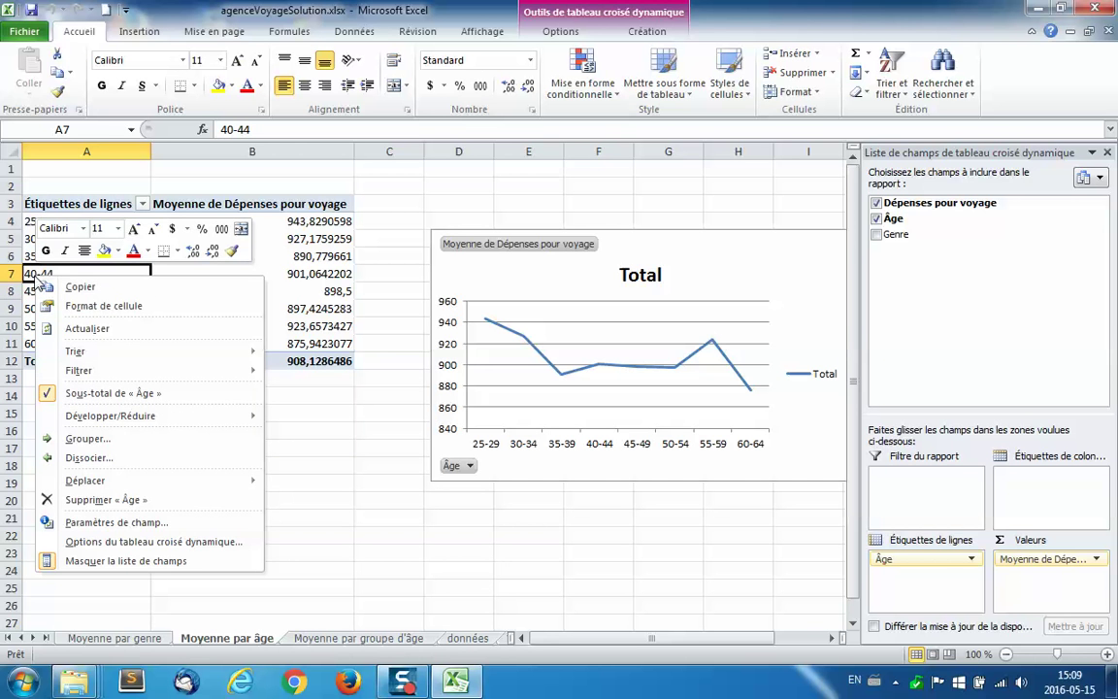
left_click(87, 457)
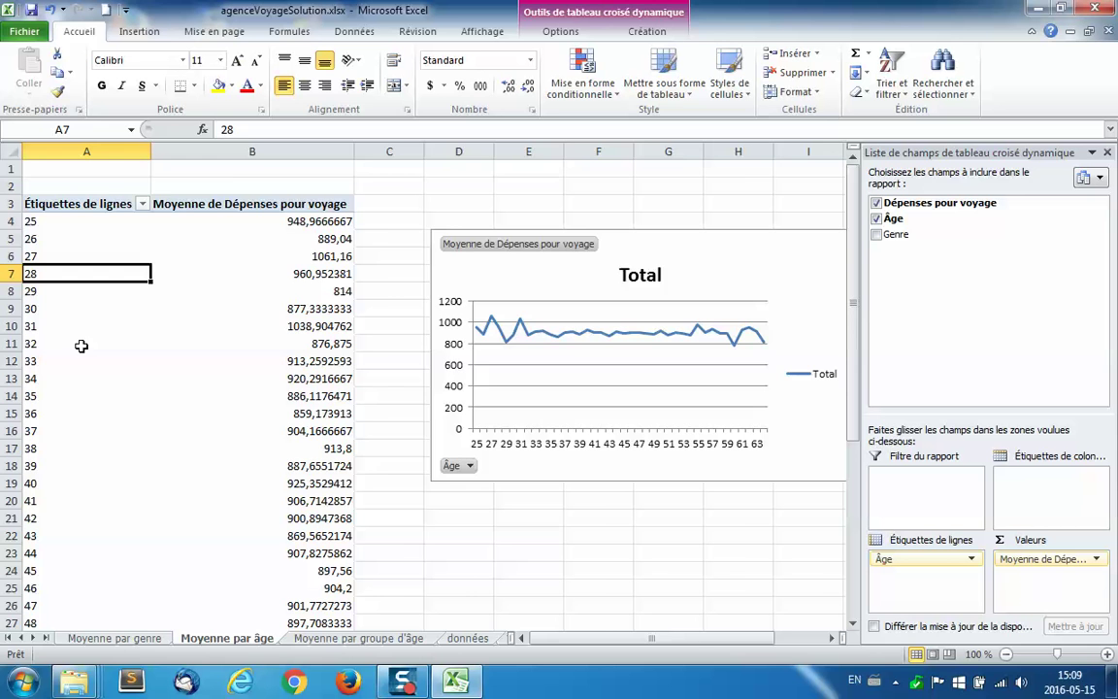
left_click(330, 638)
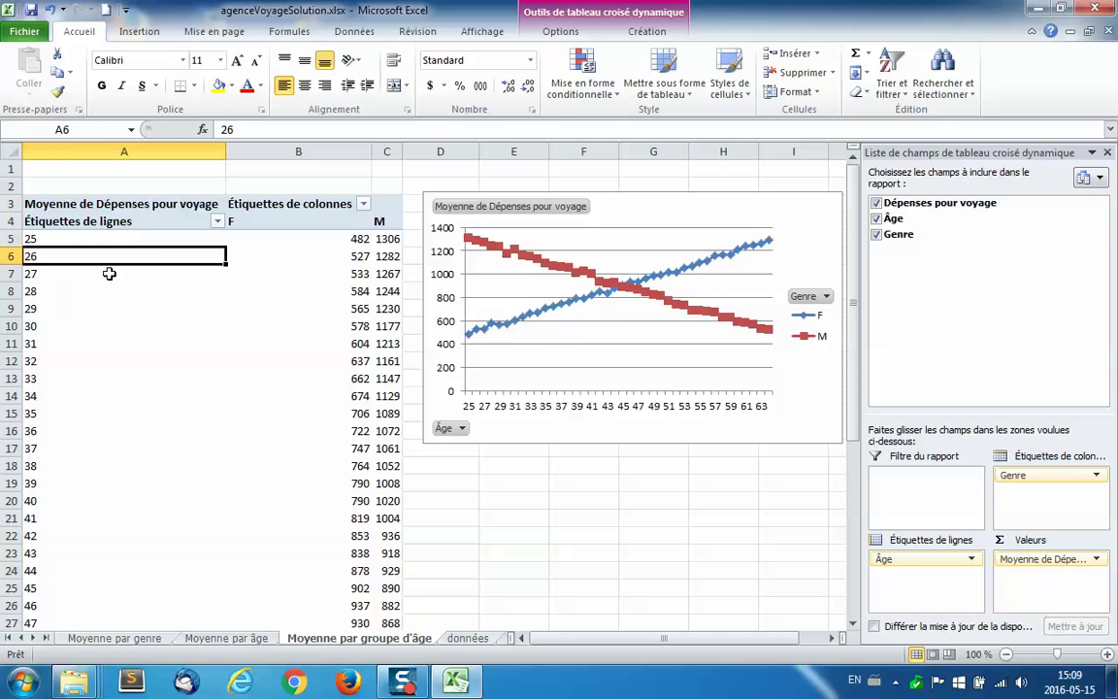
left_click(227, 638)
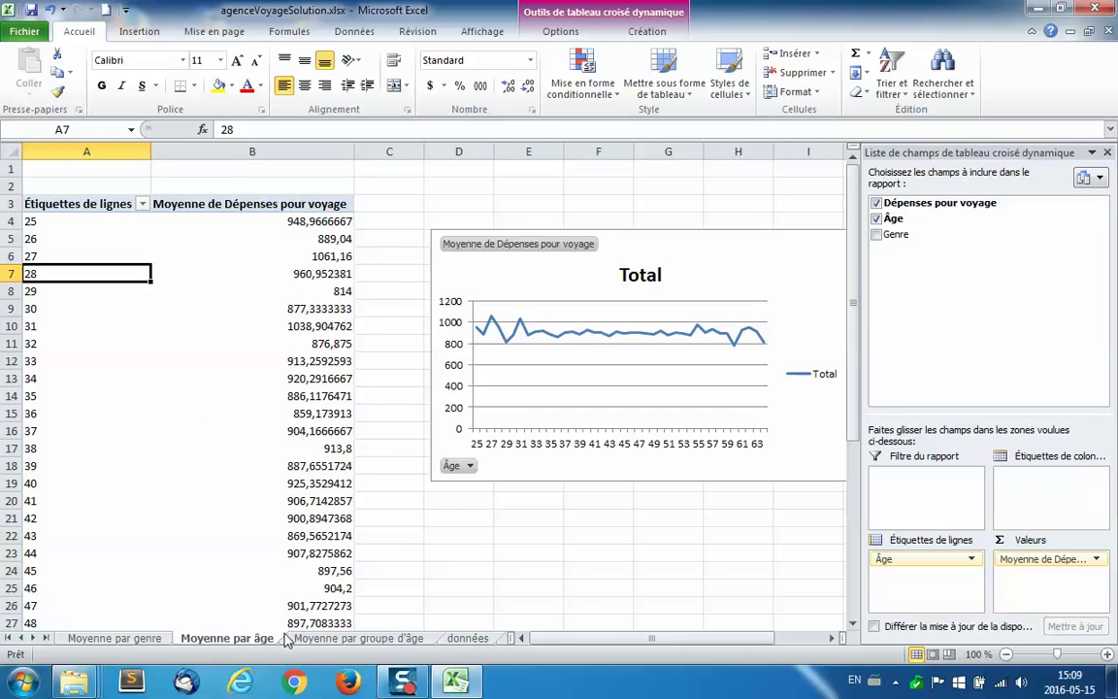
left_click(313, 639)
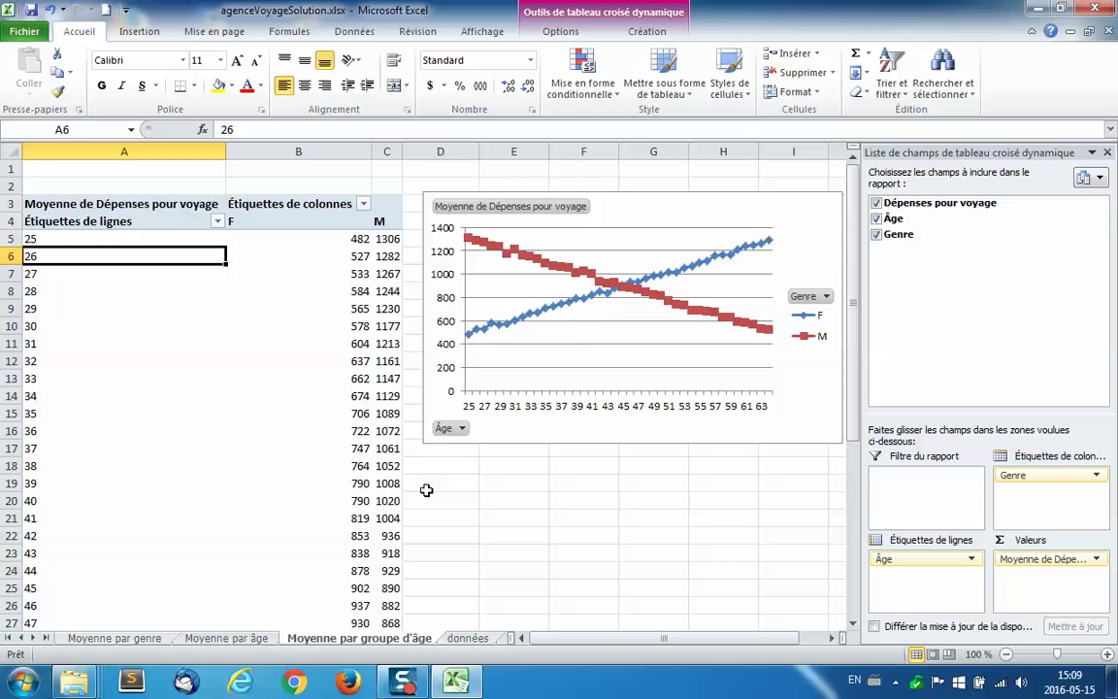
Close agenceVoyageSolution.xlsx without saving the changes and open the agenceVoyageTravail.xlsx workbook.
left_click(1098, 9)
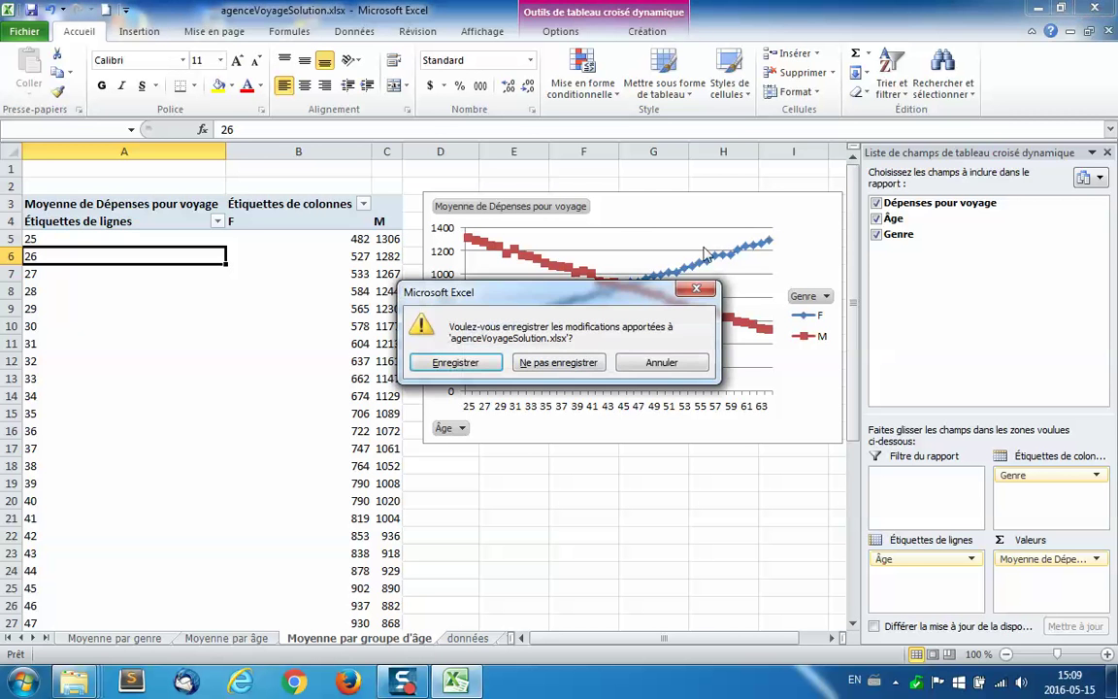
left_click(604, 359)
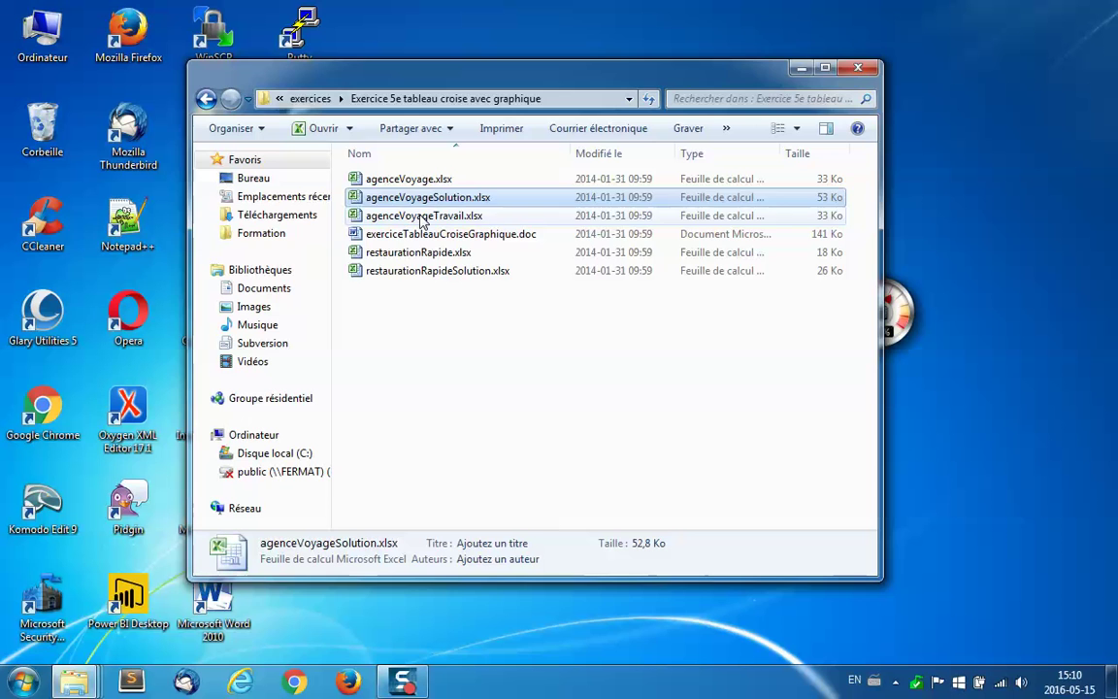
double_click(422, 217)
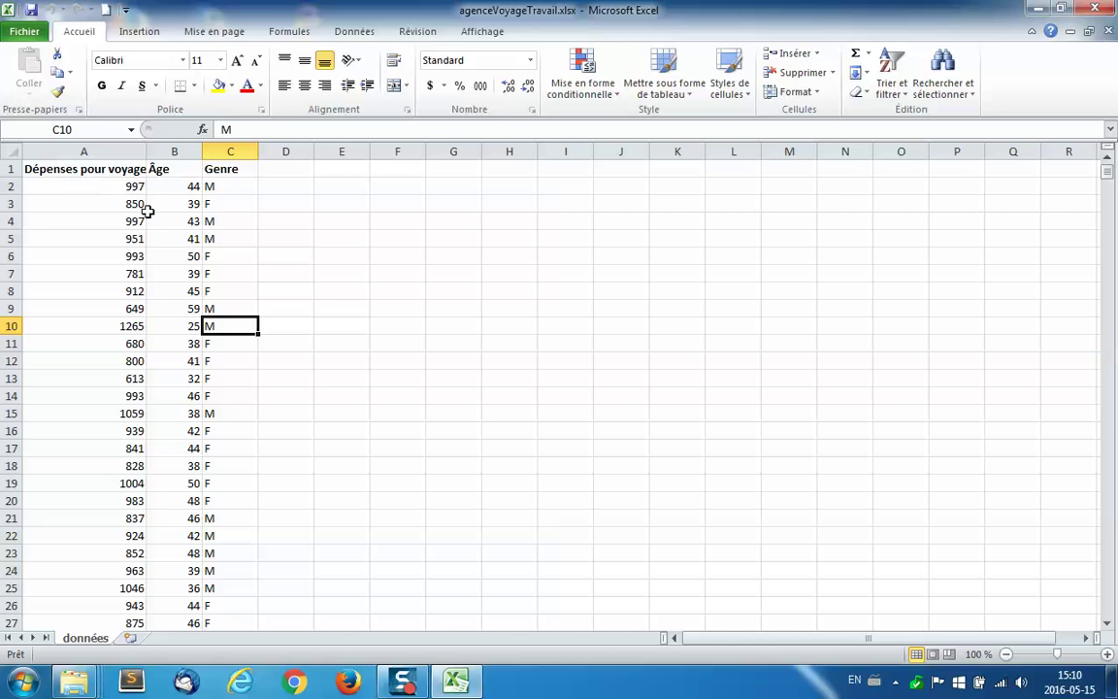
Select the whole data range A1:C926 on the données sheet and name it Plage1.
left_click_drag(54, 167, 228, 199)
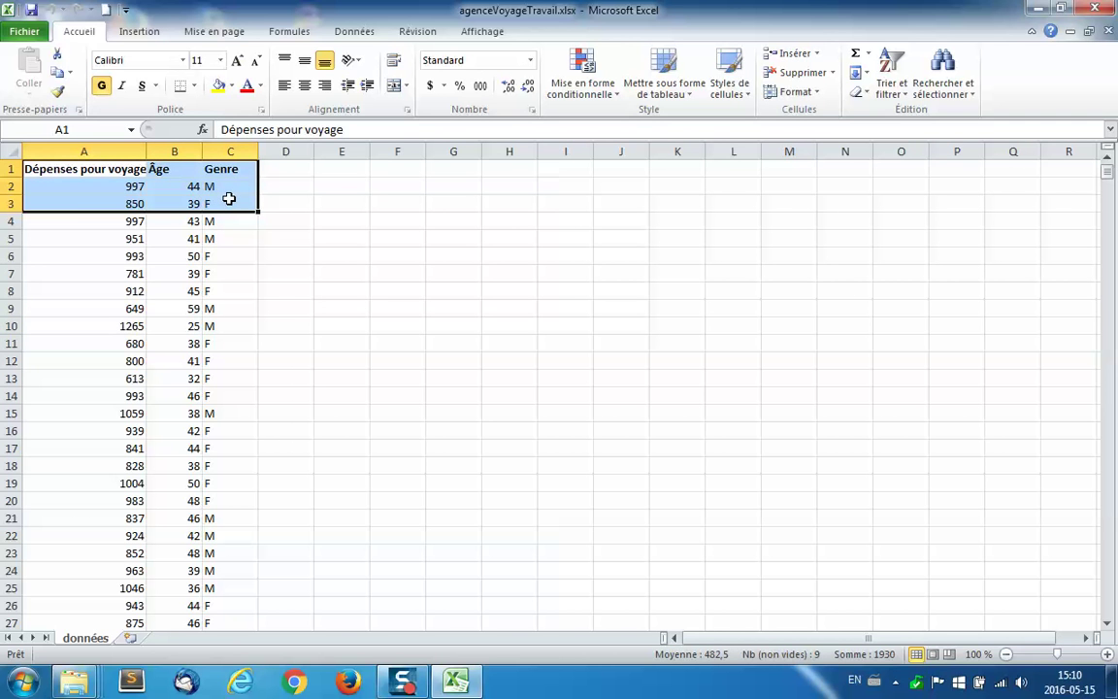
key("ctrl+shift+Down")
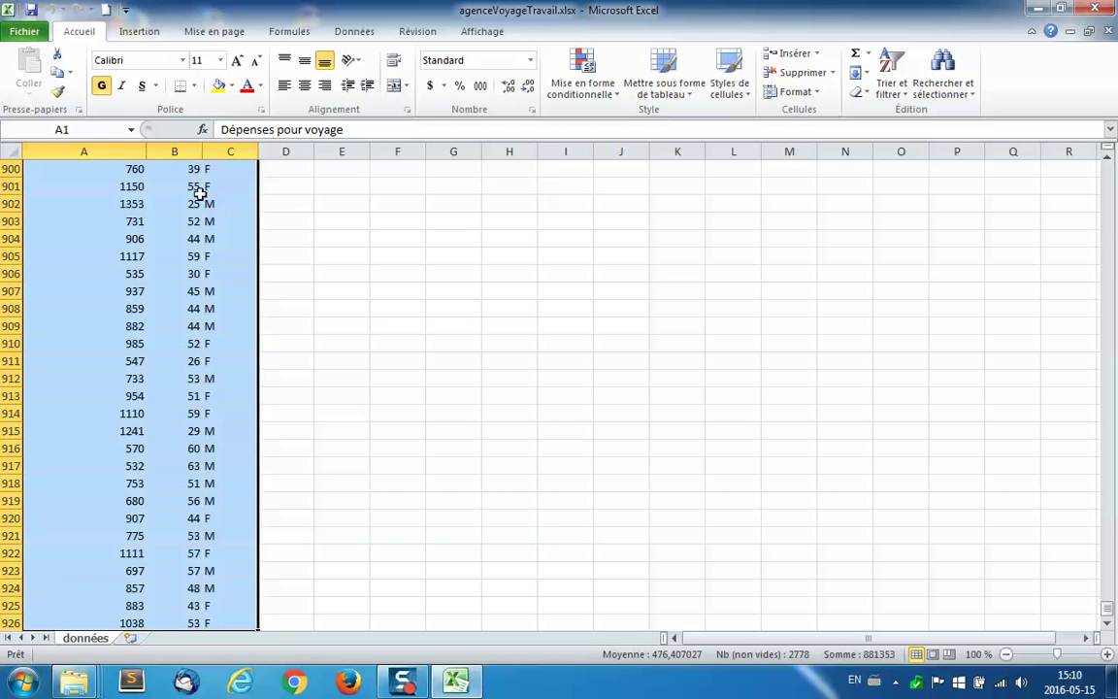
left_click(73, 132)
type("Plage1")
key("Return")
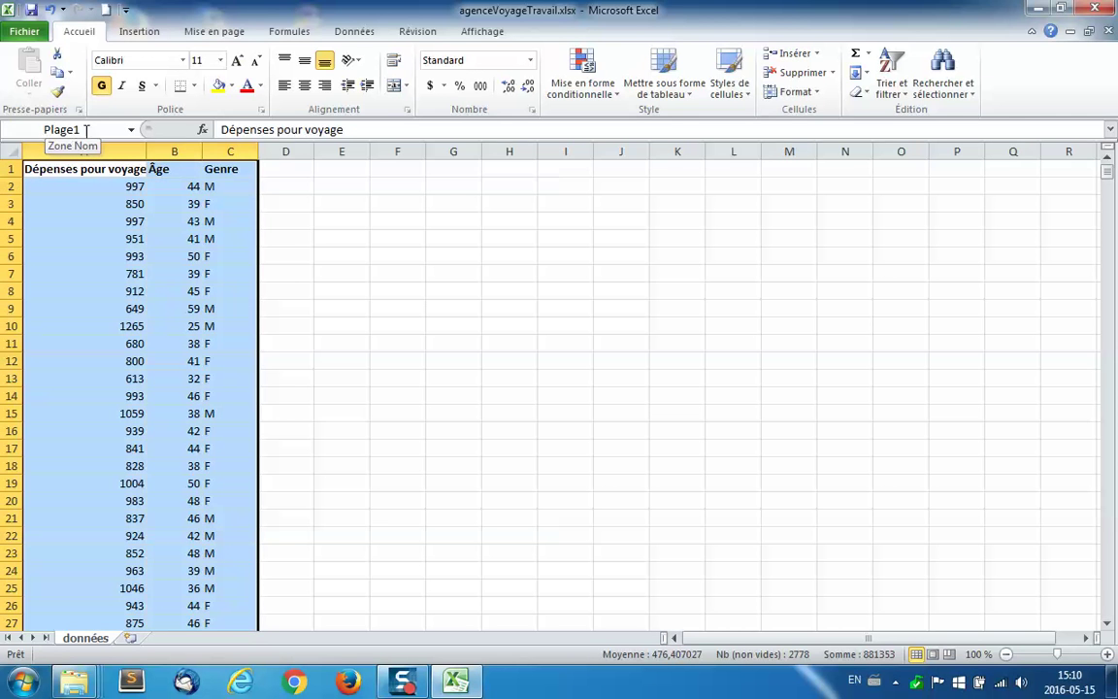
Give the same selected data range two additional names, Plage2 and Plage3.
left_click(78, 130)
type("Pla")
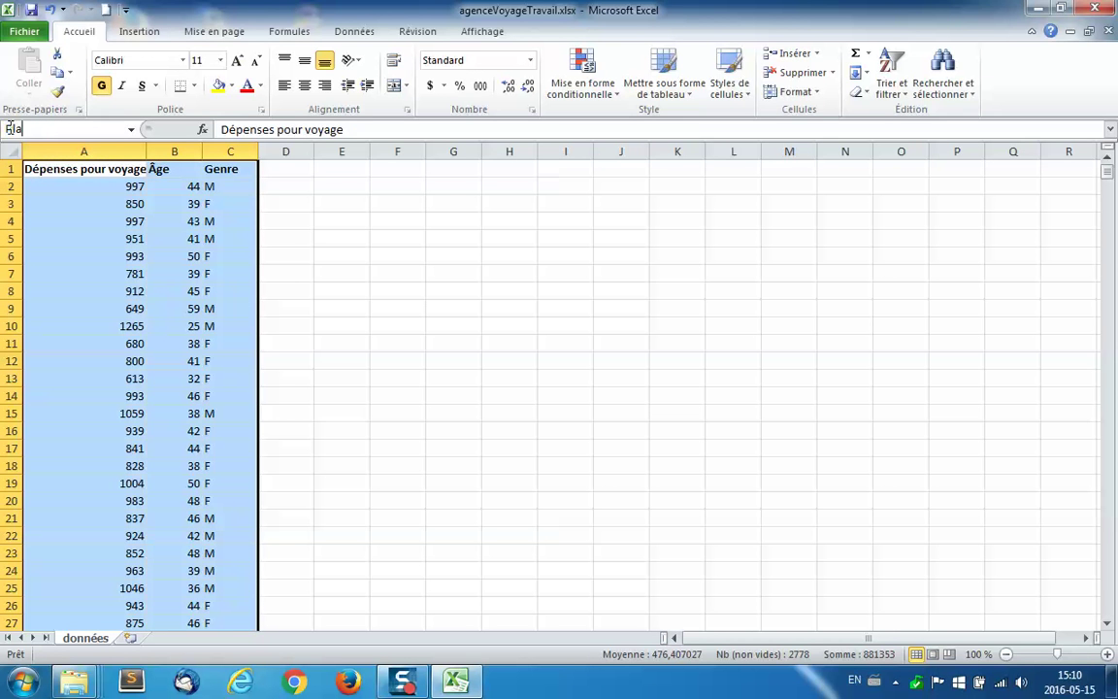
type("ge2")
key("Return")
left_click(77, 129)
type("Plage1")
key("Return")
Review the list of defined names and check in the Name Manager which cells each one refers to.
left_click(130, 130)
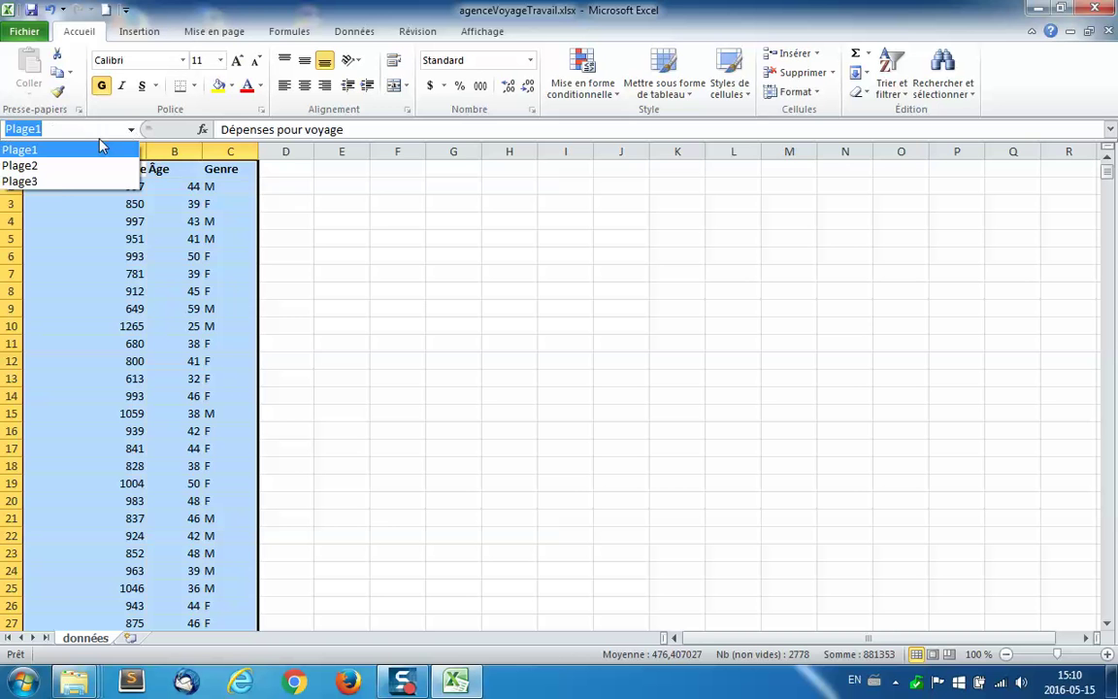
left_click(107, 130)
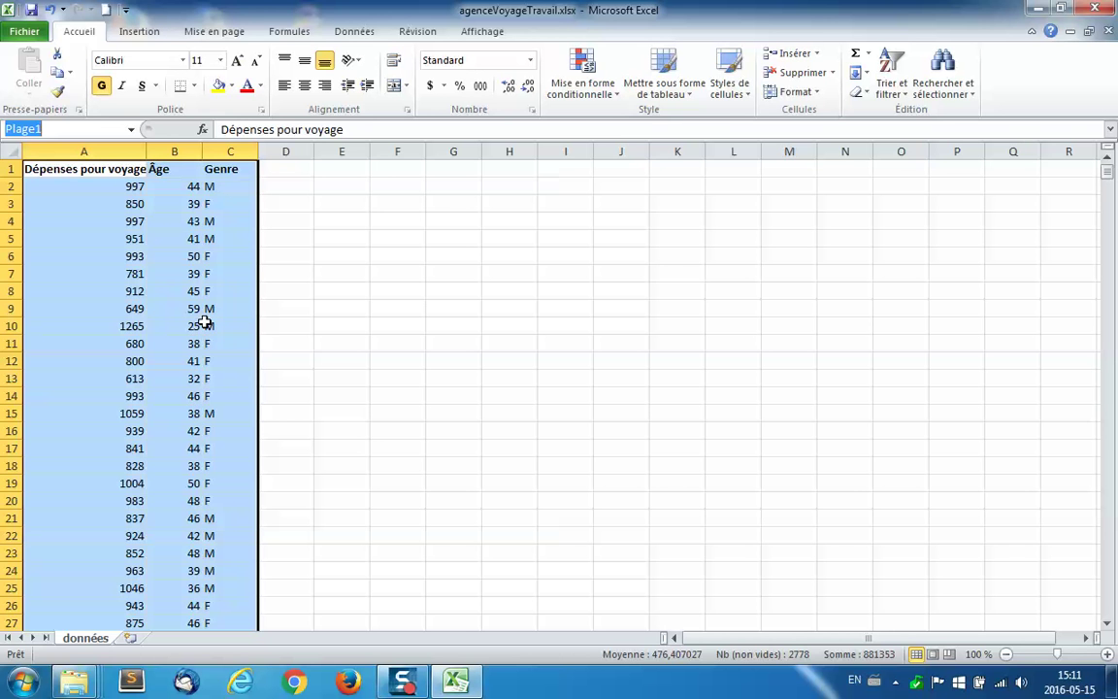
left_click(453, 307)
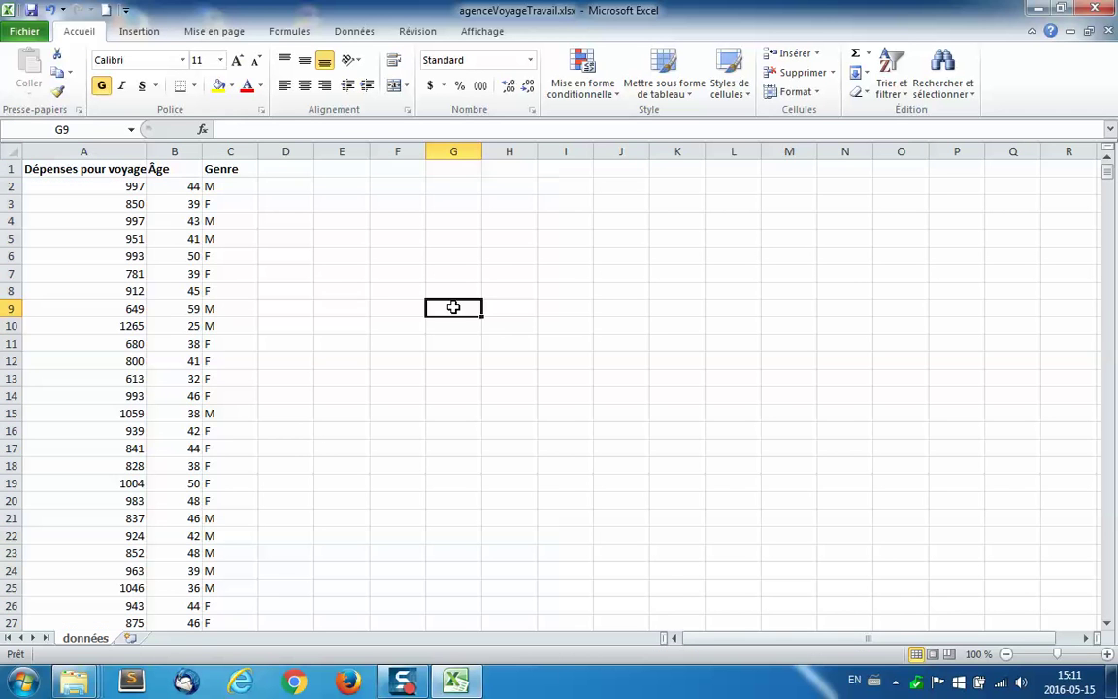
left_click(143, 275)
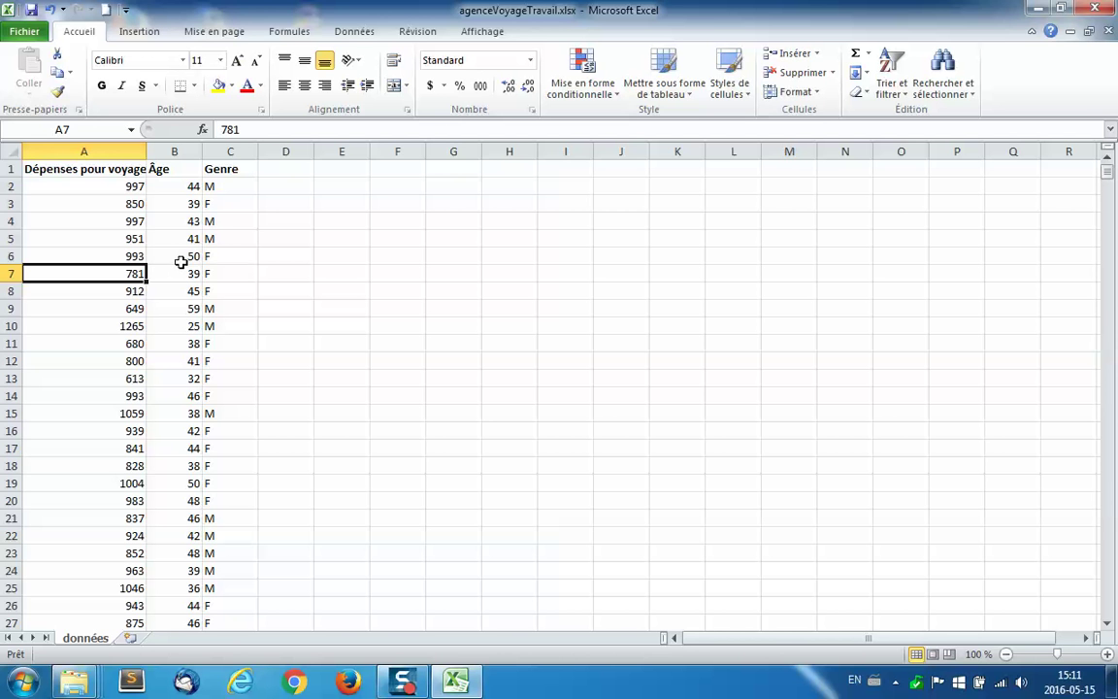
left_click(293, 35)
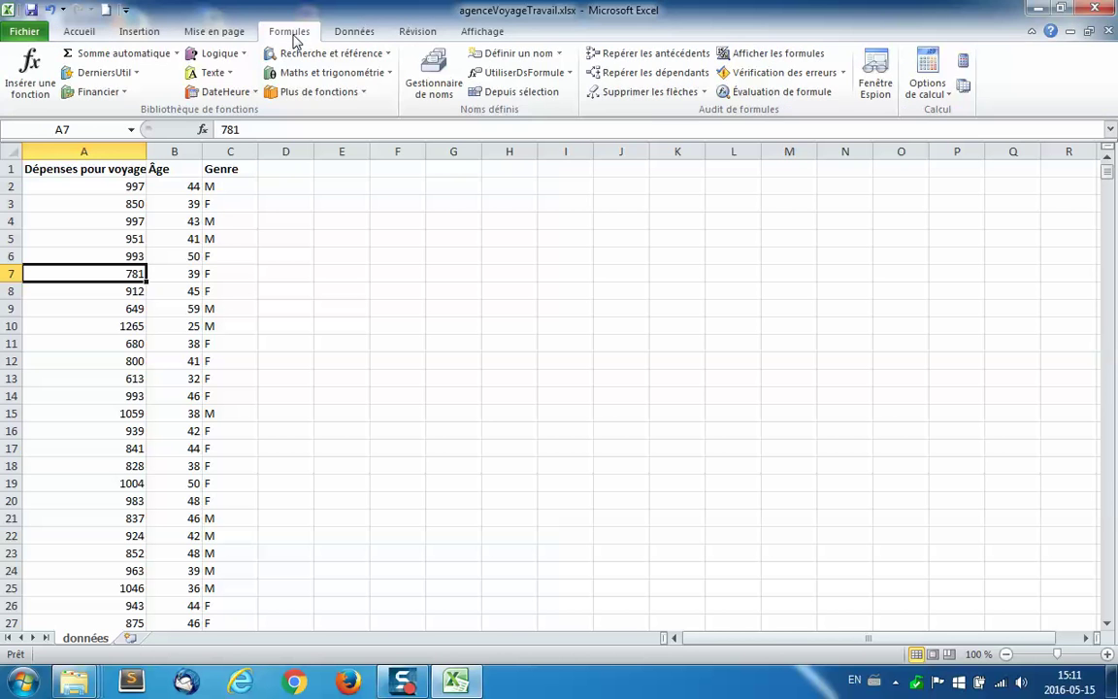
left_click(430, 80)
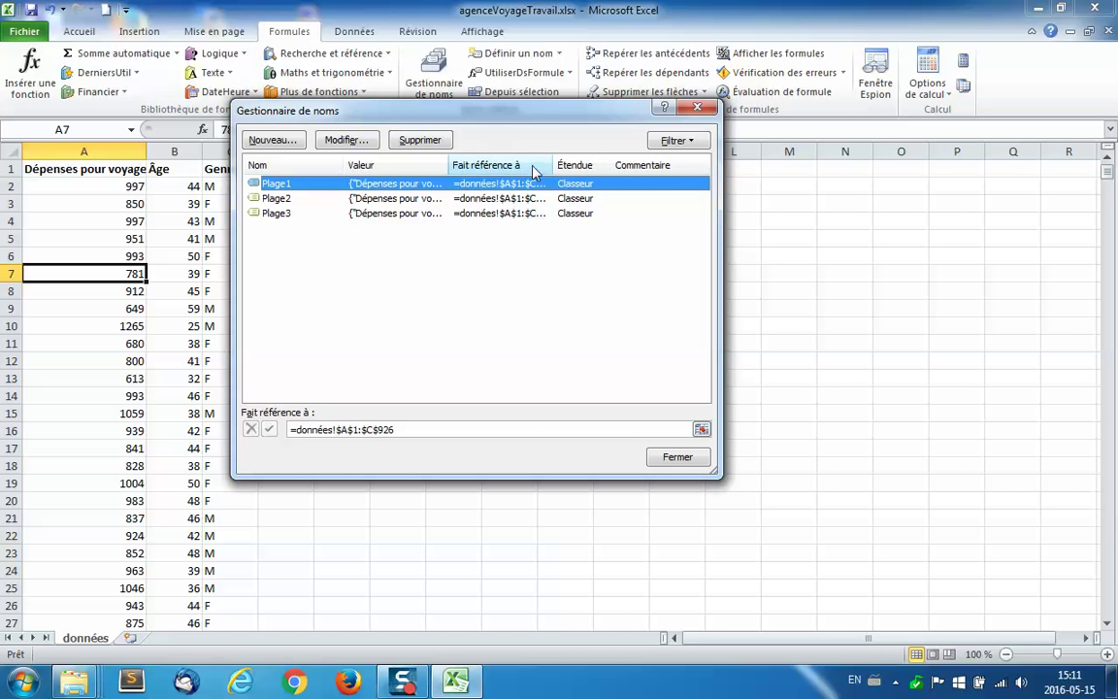
left_click_drag(553, 164, 616, 165)
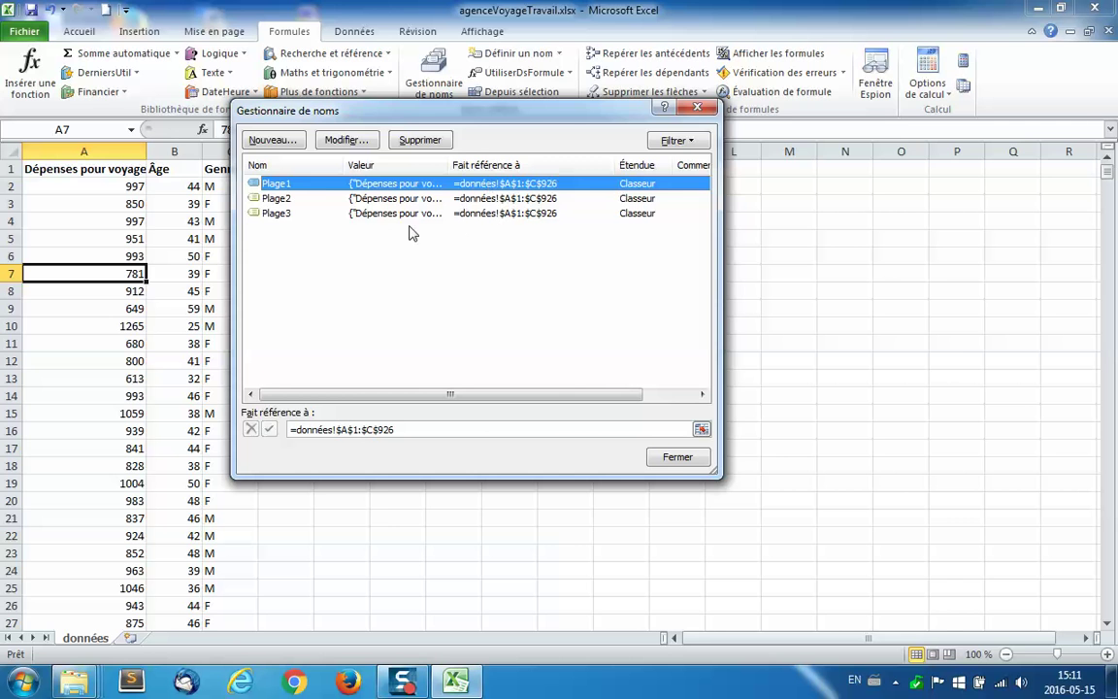
left_click(679, 458)
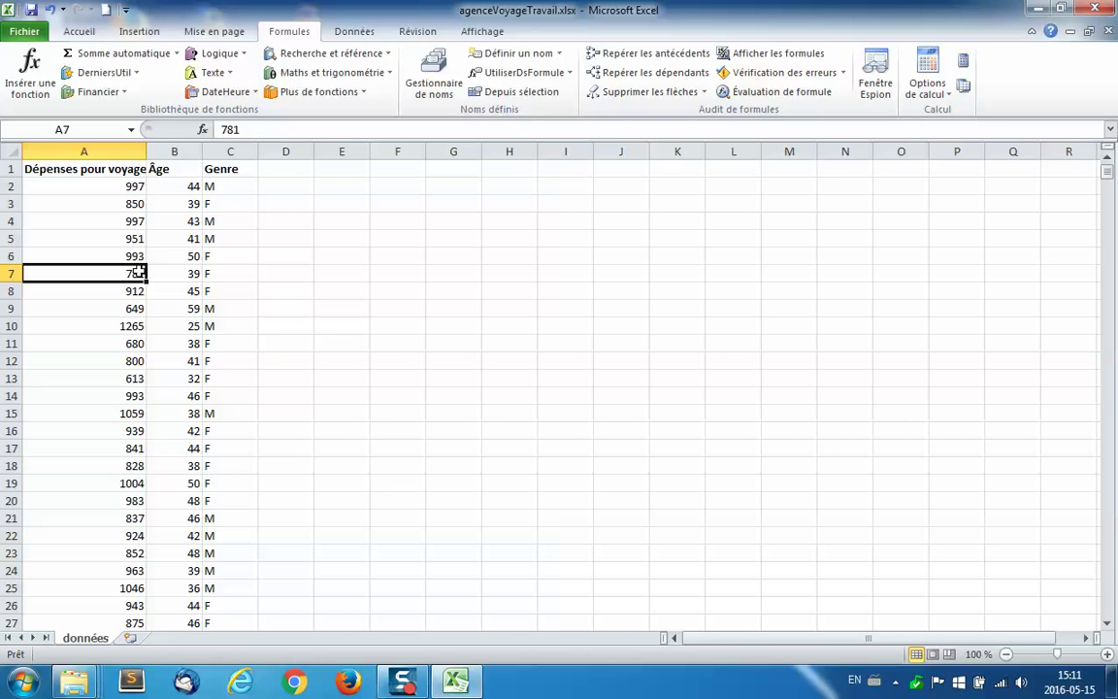
Insert a pivot table on a new worksheet, using the named range Plage1 as its source.
left_click(139, 31)
left_click(50, 65)
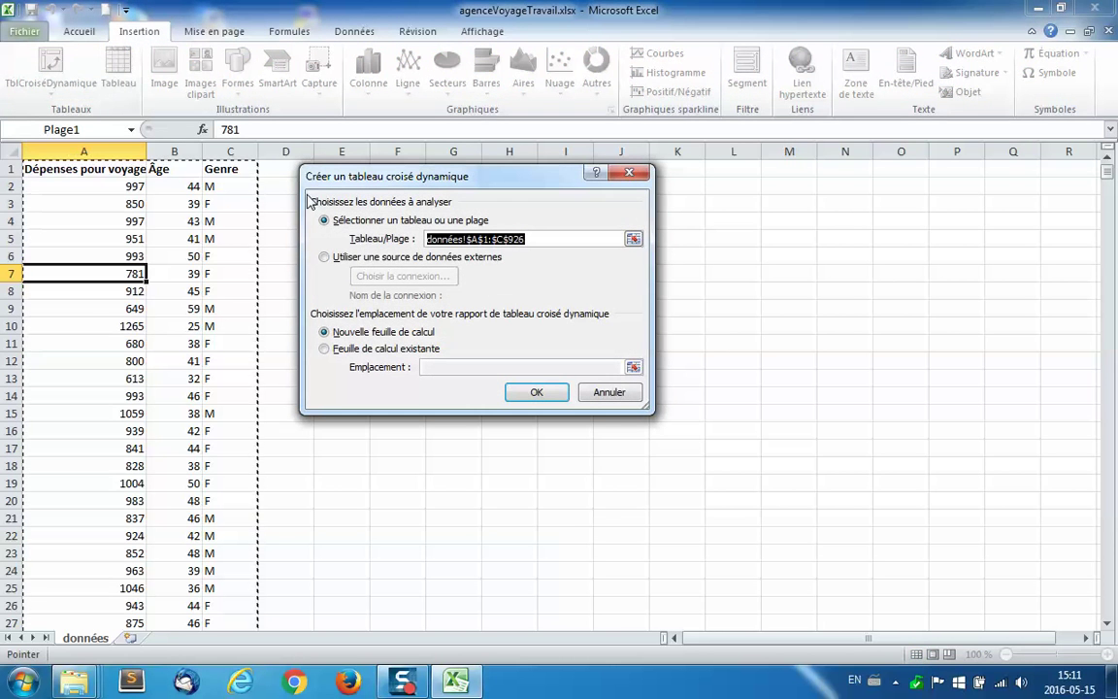
type("Plage1")
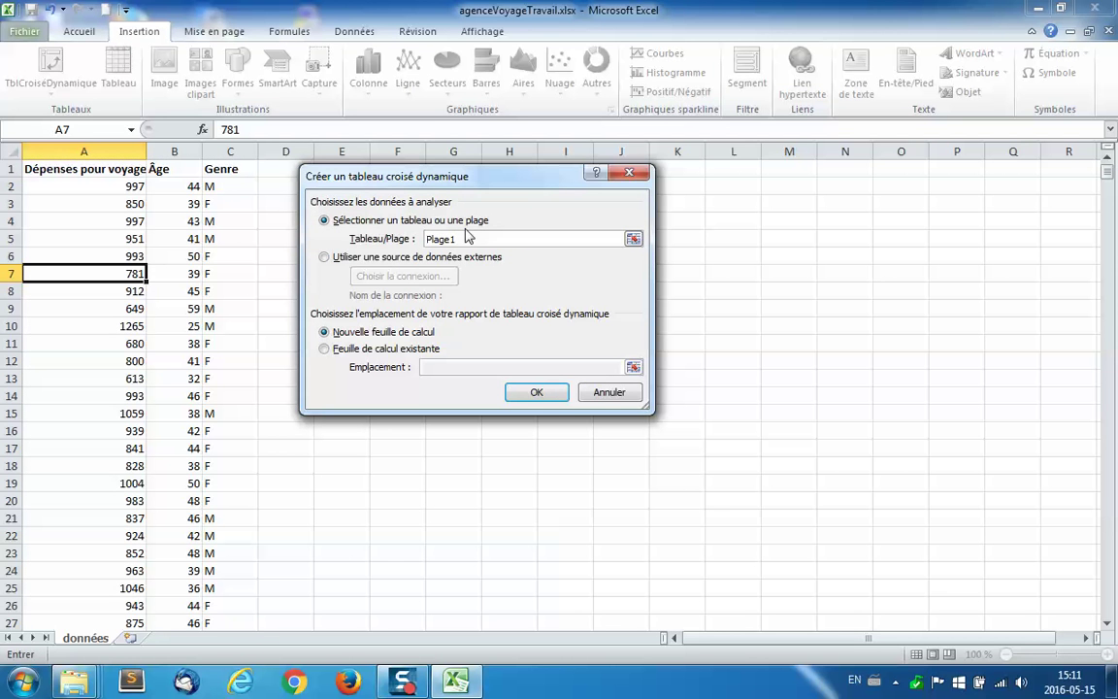
left_click(534, 394)
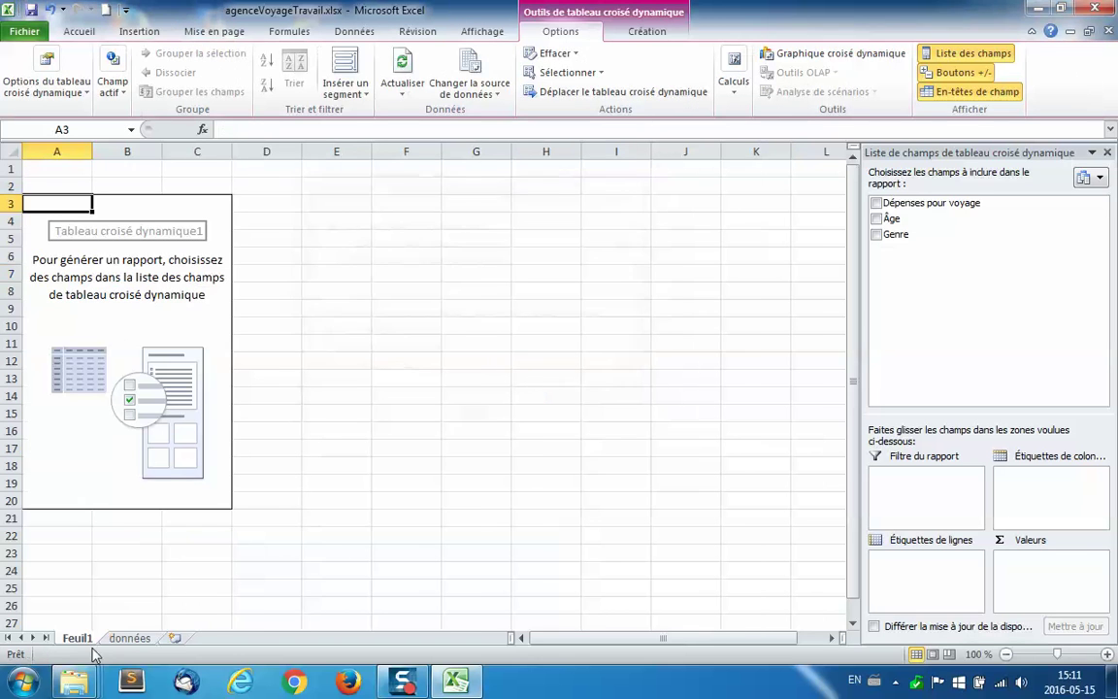
Rename the new pivot table worksheet as TCD par âge.
double_click(73, 638)
type("TCD par a")
key("BackSpace")
type("âge")
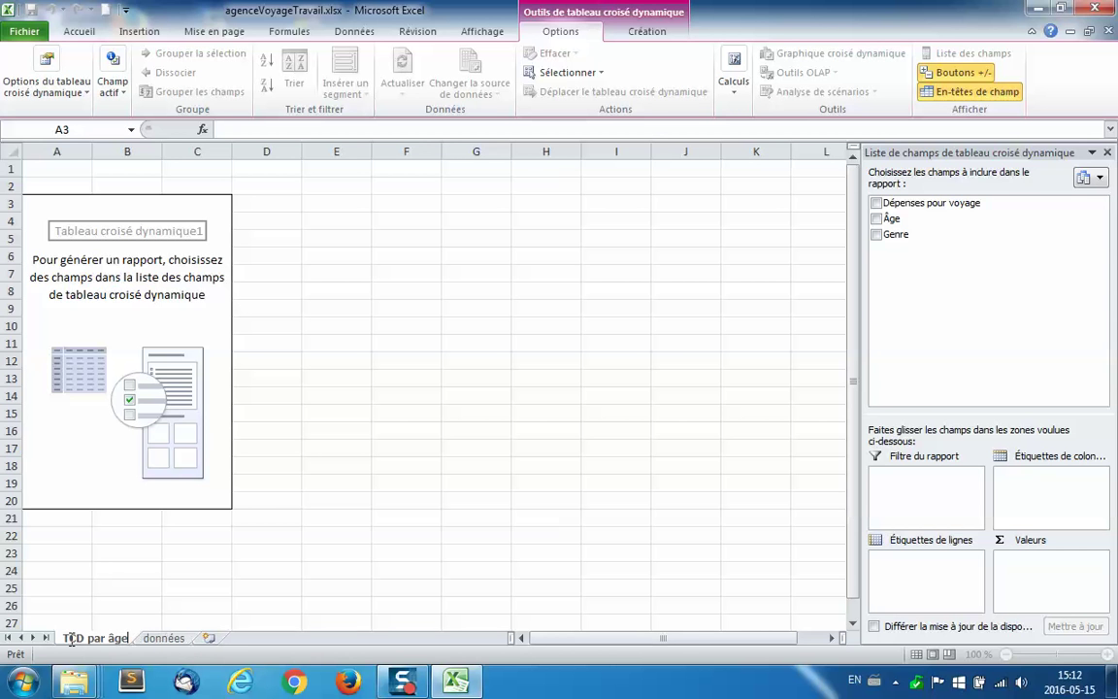
left_click(107, 340)
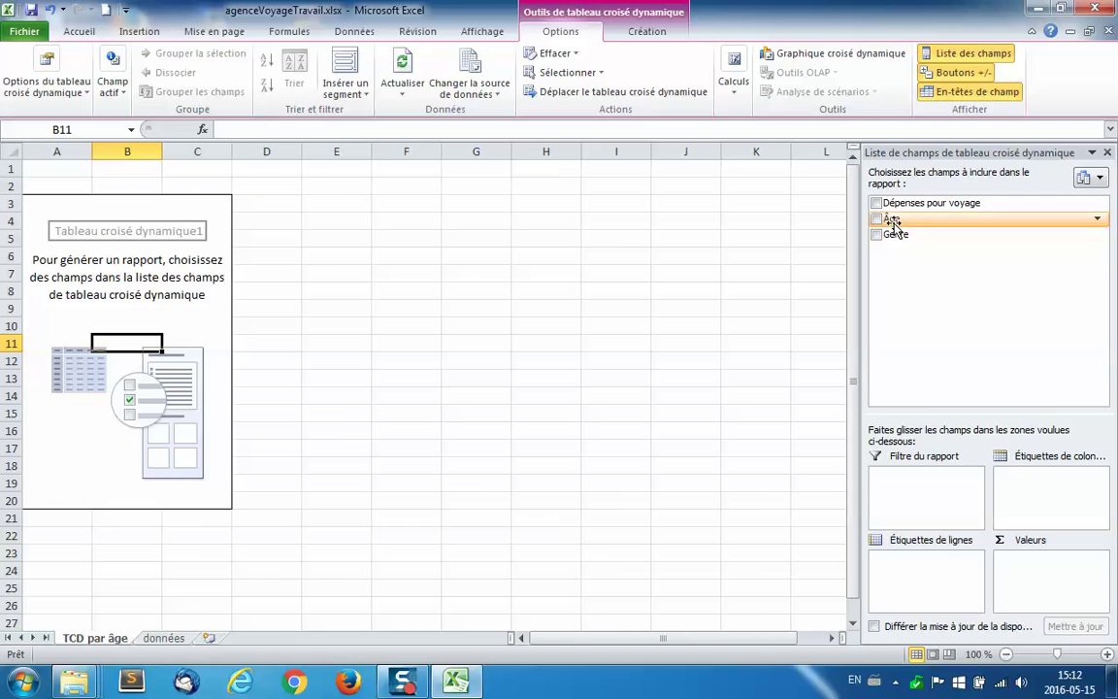
Add Dépenses pour voyage to the pivot table's values and Genre to its row labels.
left_click_drag(908, 206, 1043, 587)
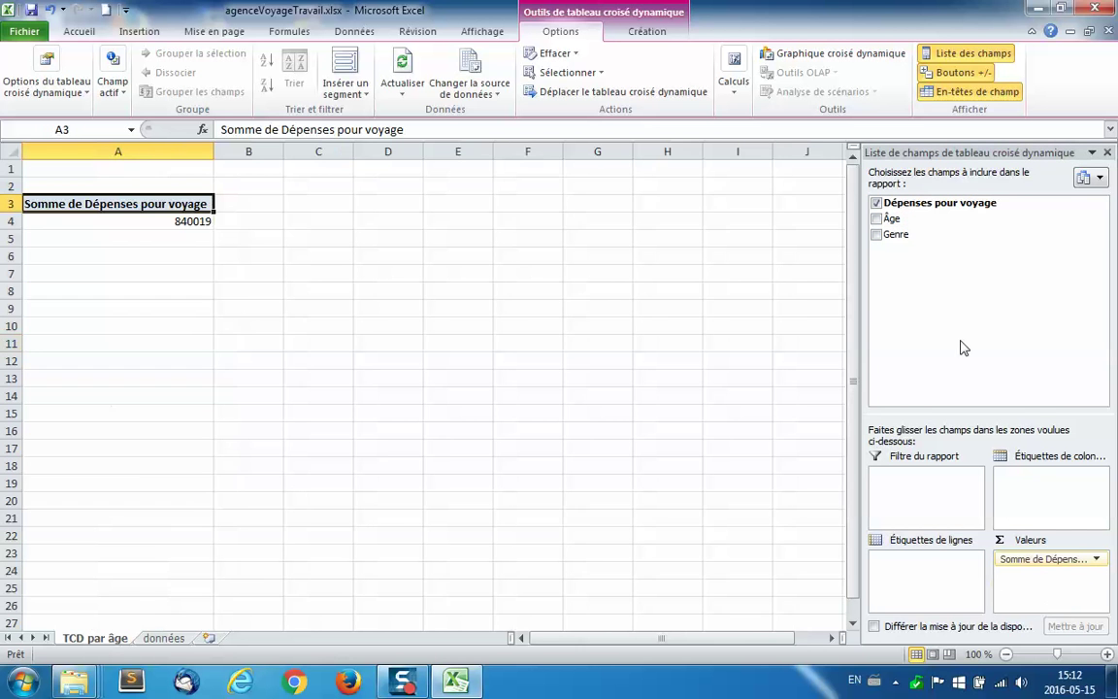
left_click_drag(907, 235, 910, 563)
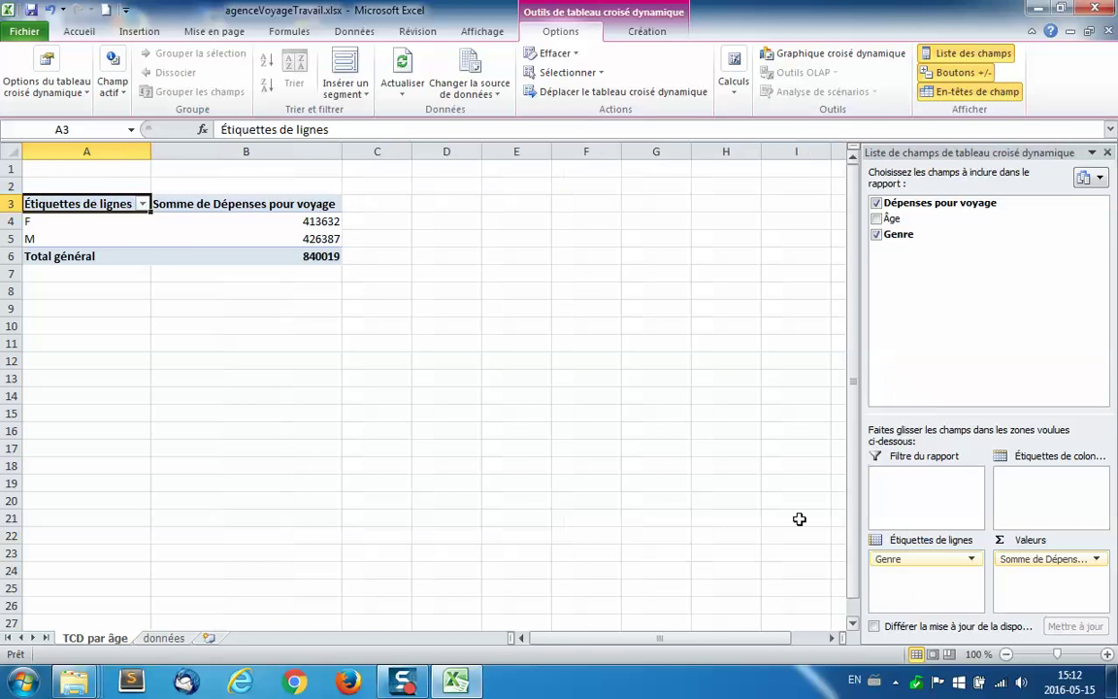
Summarise the pivot table's travel expense values by Moyenne and set the custom name to Moyenne des dépenses.
left_click(288, 204)
double_click(287, 205)
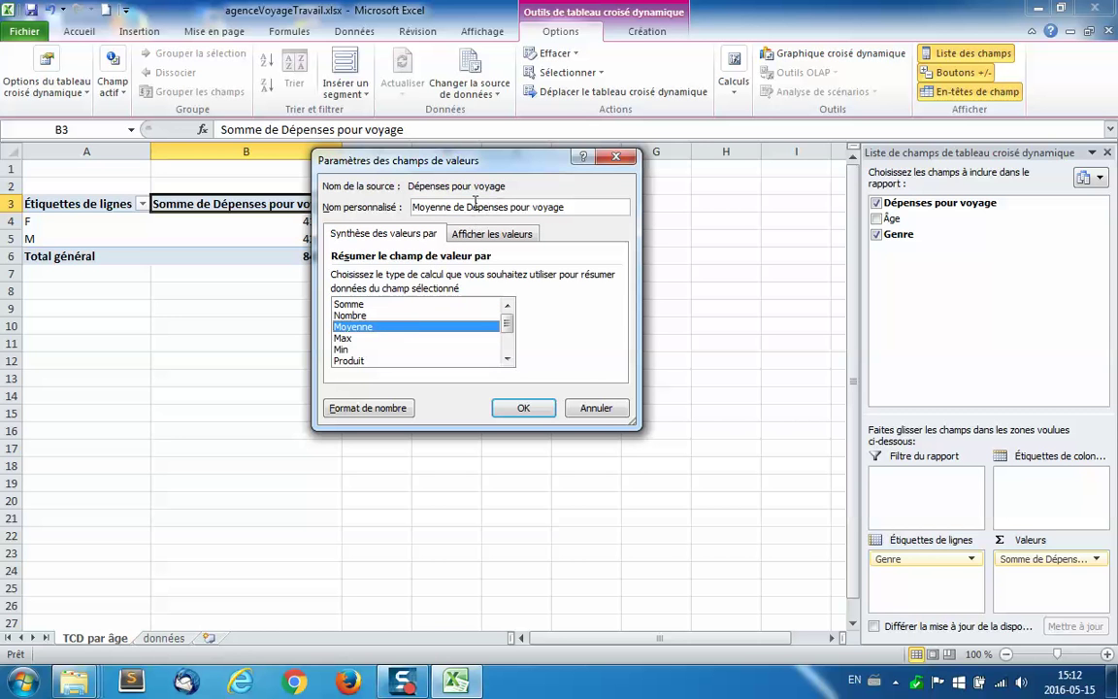
left_click_drag(452, 207, 595, 207)
type("d")
type("es dépenses")
key("Return")
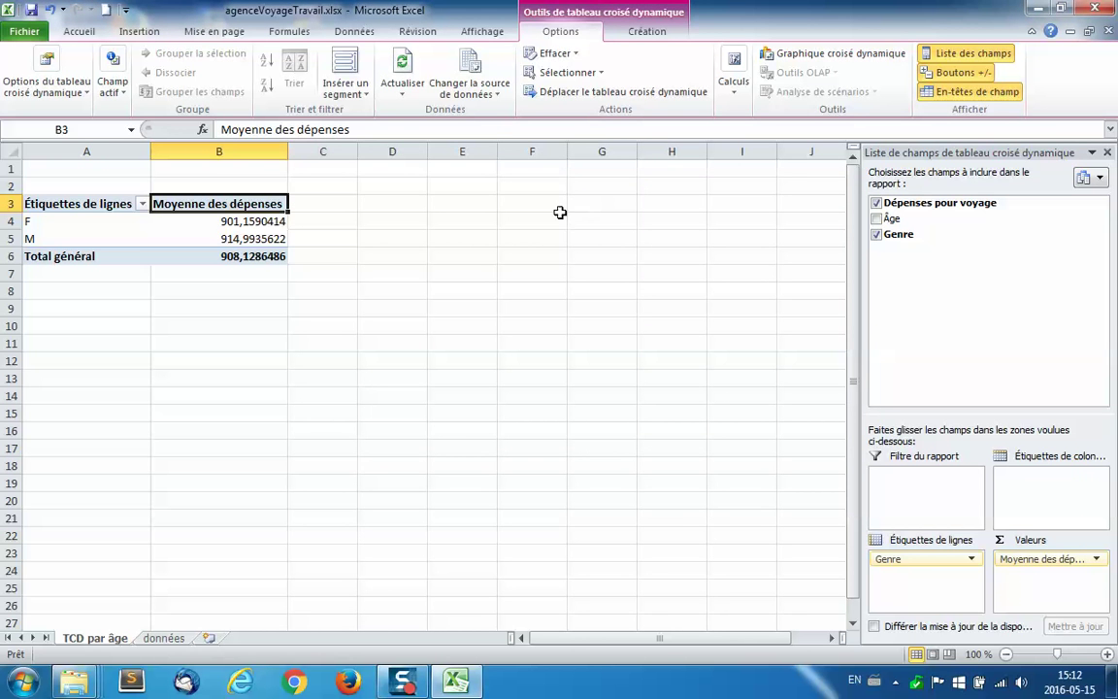
Open exerciceTableauCroiseGraphique.doc in Word and read the list of analyses required for Exercice 1.
left_click(163, 638)
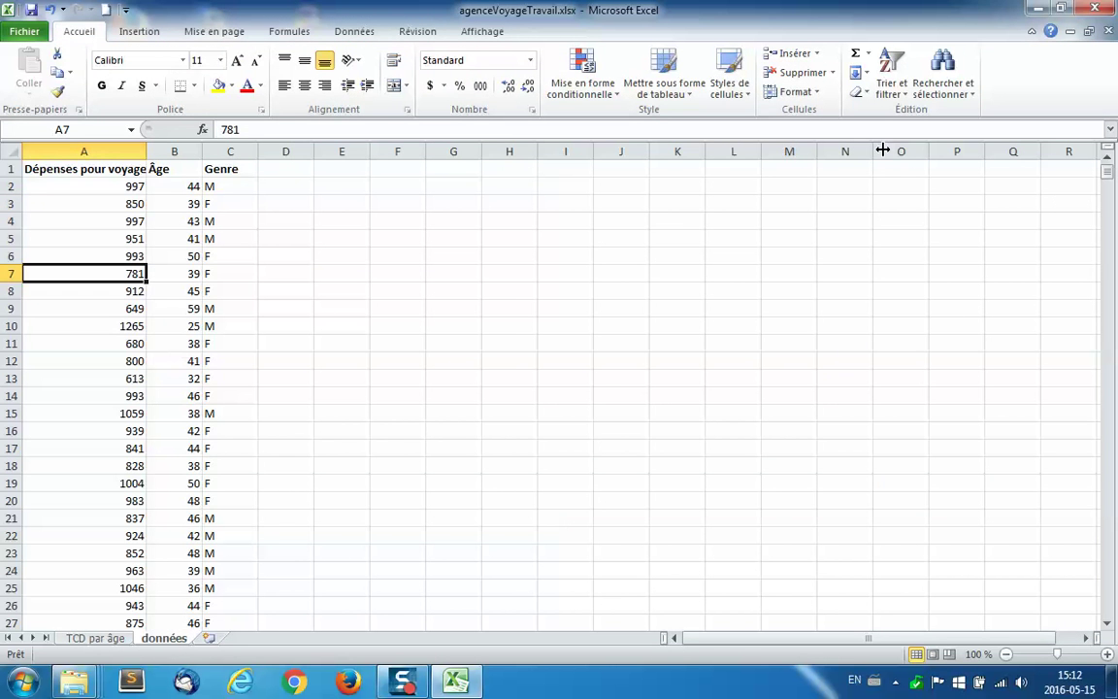
left_click(1036, 7)
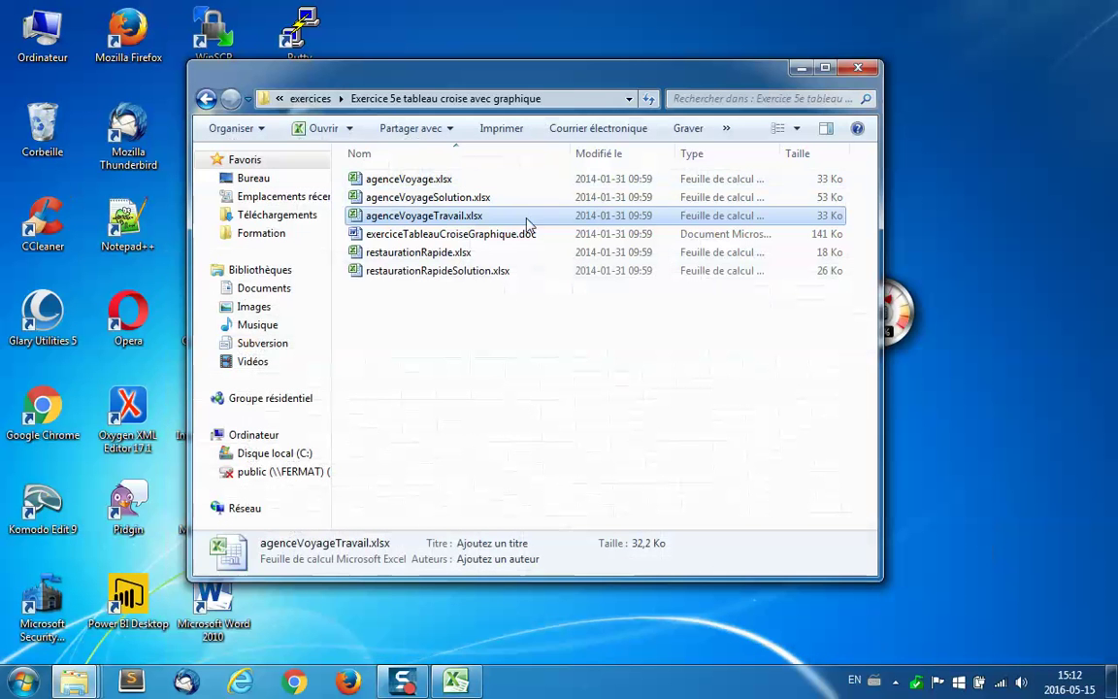
left_click(511, 241)
double_click(512, 236)
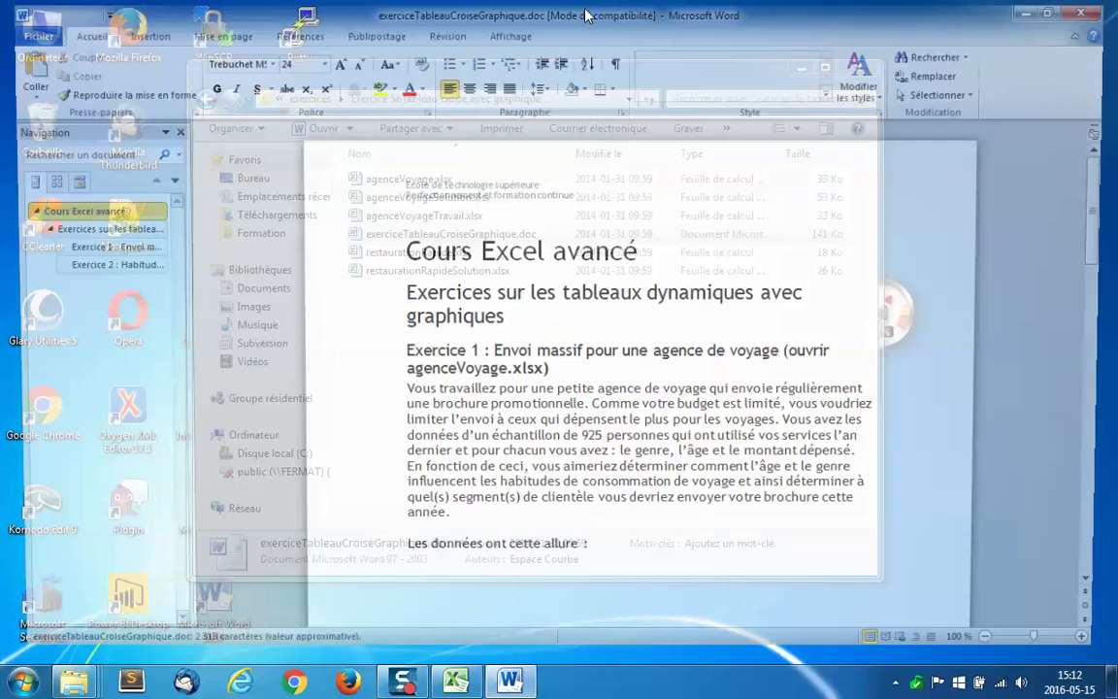
scroll(710, 353, "down", 4)
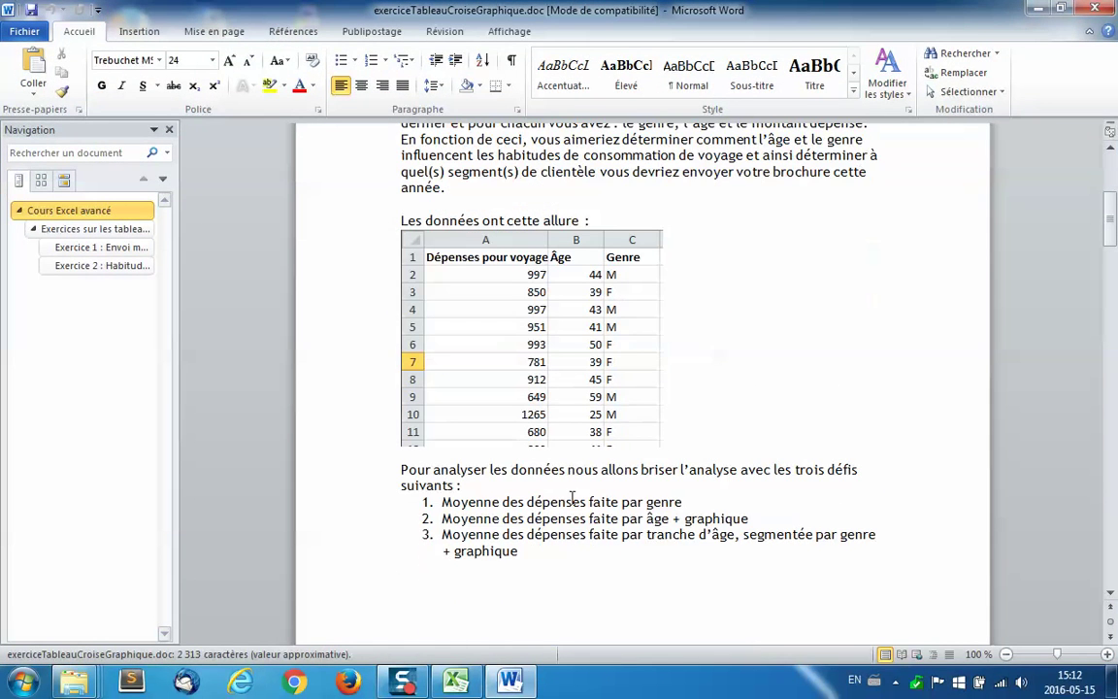
left_click_drag(458, 517, 716, 524)
left_click(713, 519)
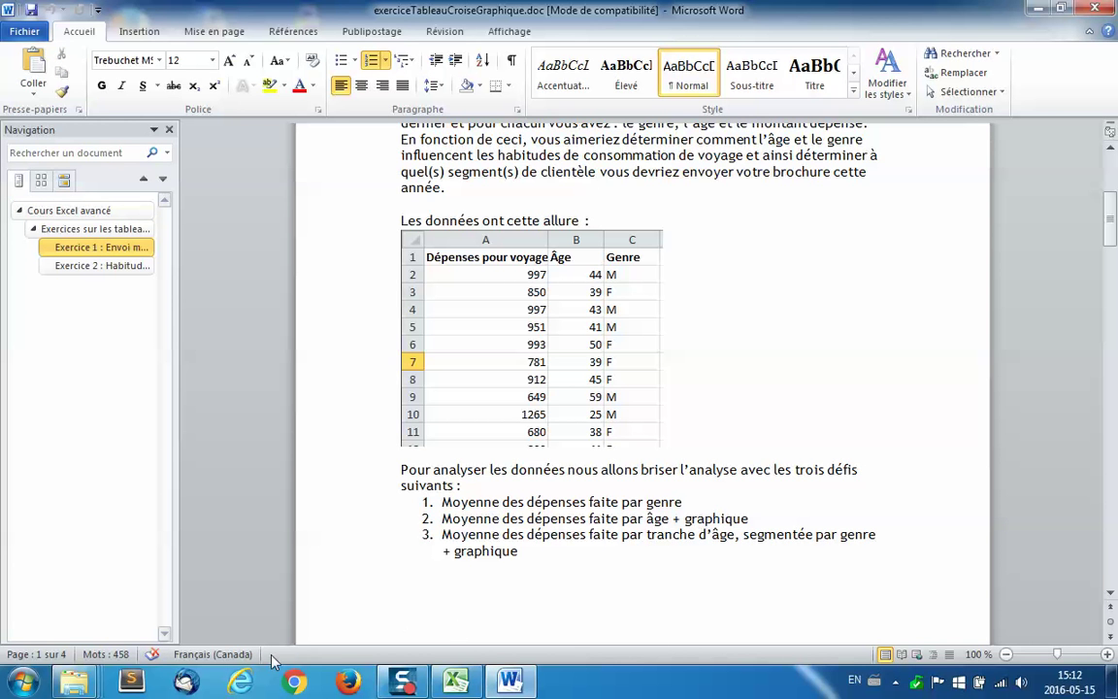
Back in Excel, insert a pivot table from Plage2 on a new worksheet, with Âge as row labels and Dépenses pour voyage as values.
left_click(472, 687)
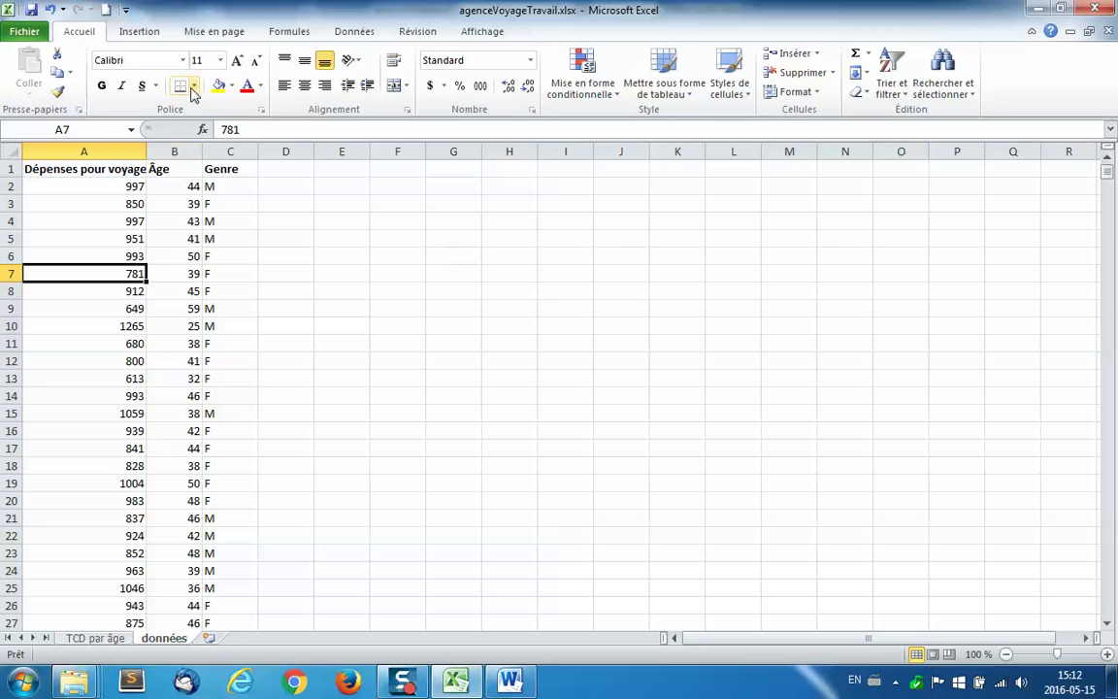
left_click(141, 32)
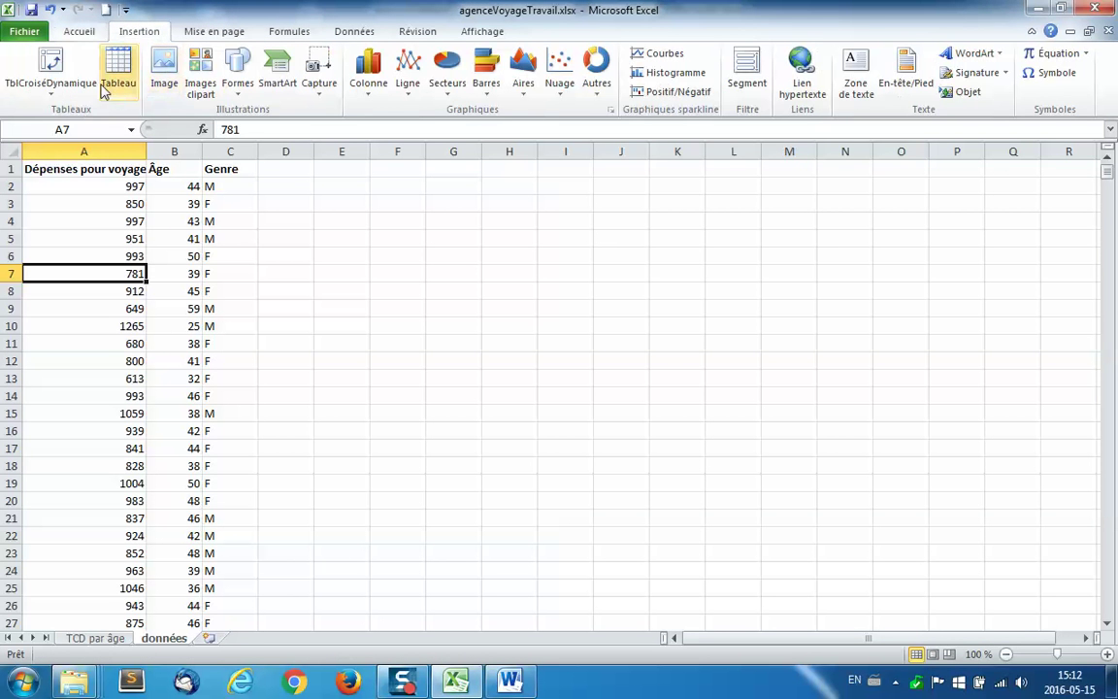
left_click(64, 64)
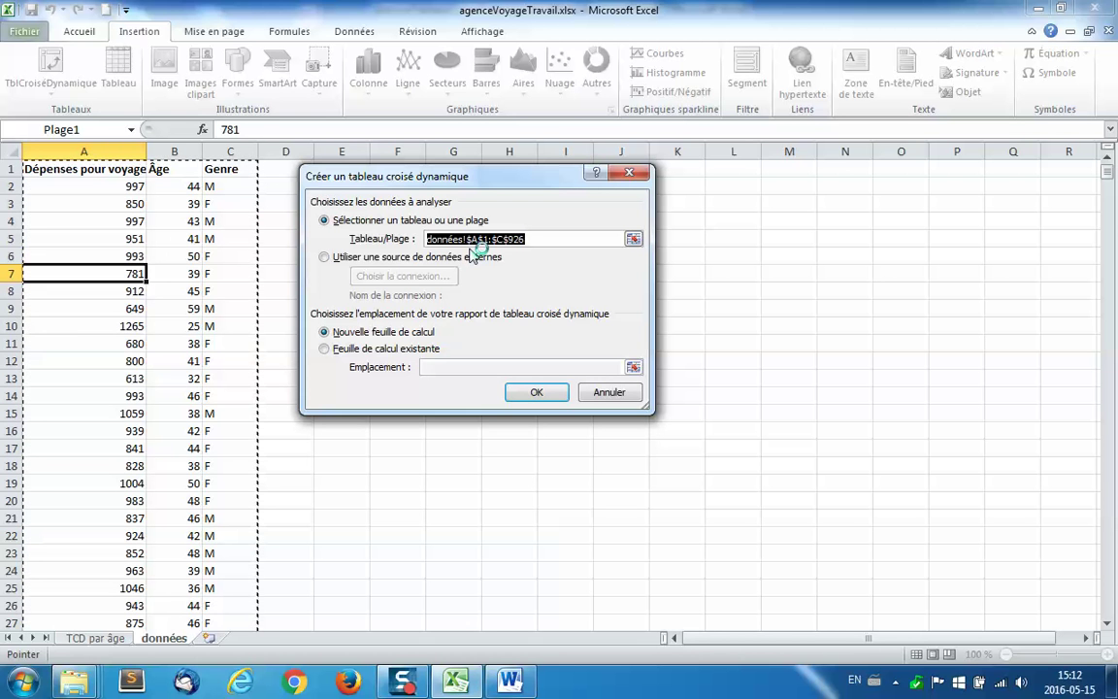
type("Plage2")
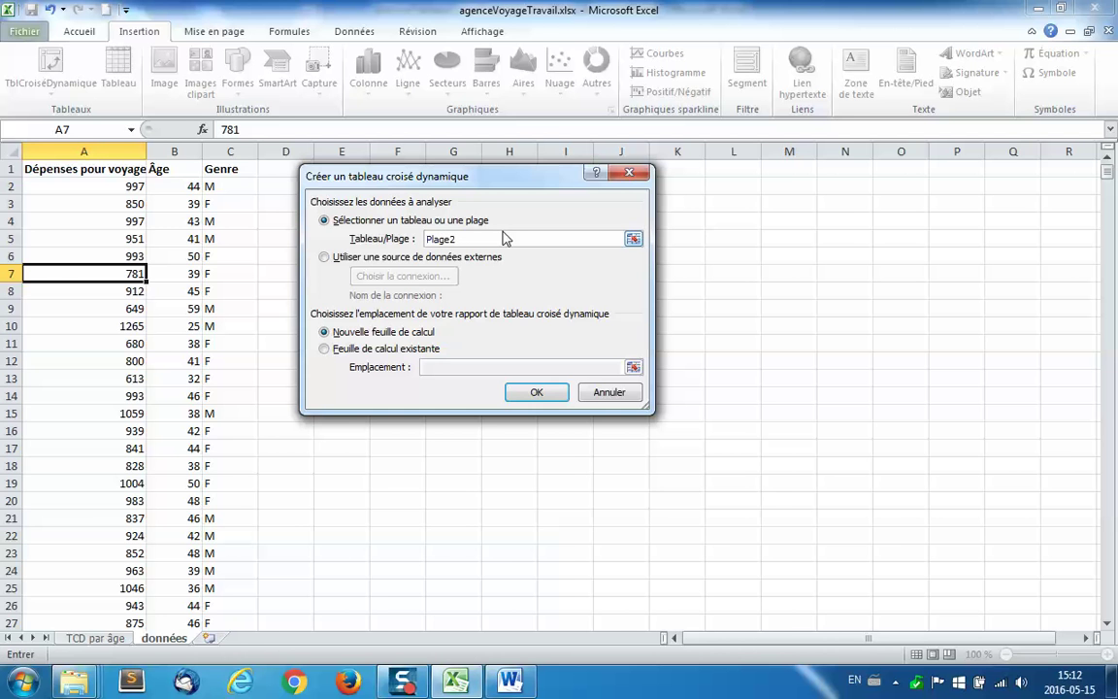
key("Return")
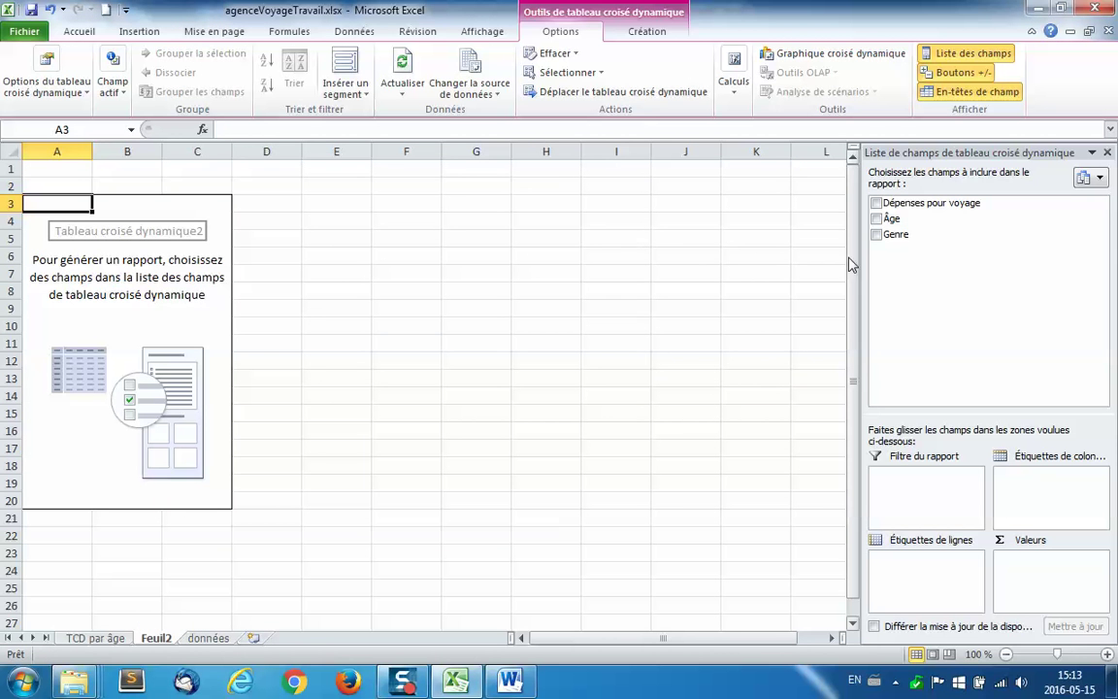
left_click_drag(930, 203, 1051, 573)
left_click_drag(890, 220, 927, 573)
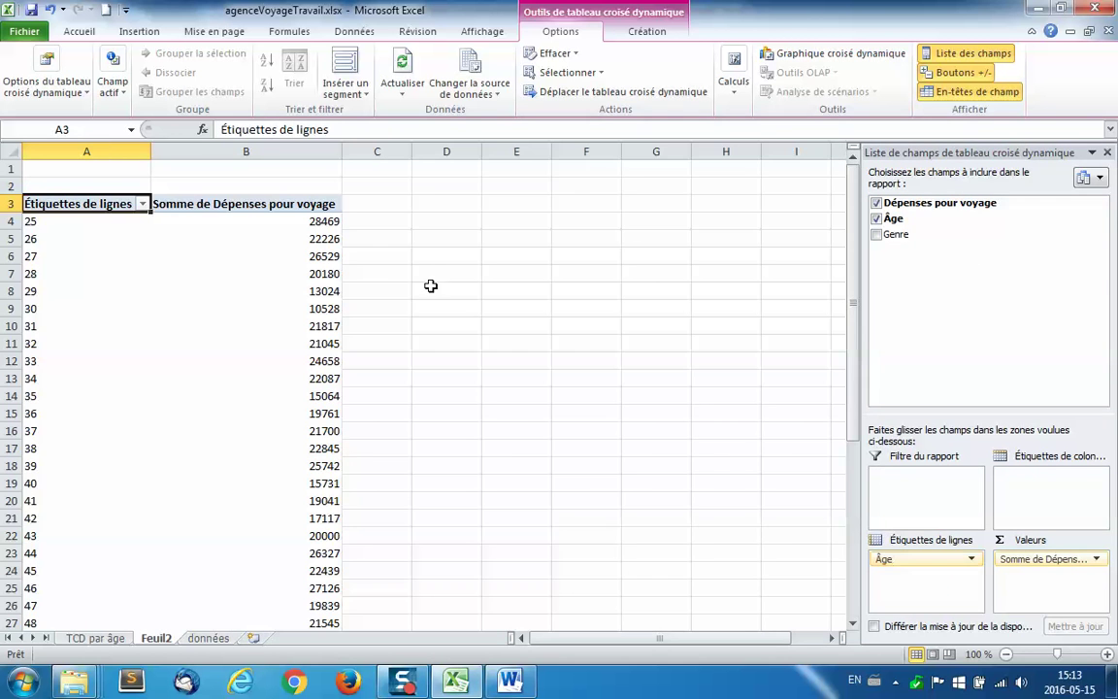
Set the age pivot table's value field to Moyenne with the custom name Moyenne des dépenses.
double_click(301, 214)
left_click(345, 326)
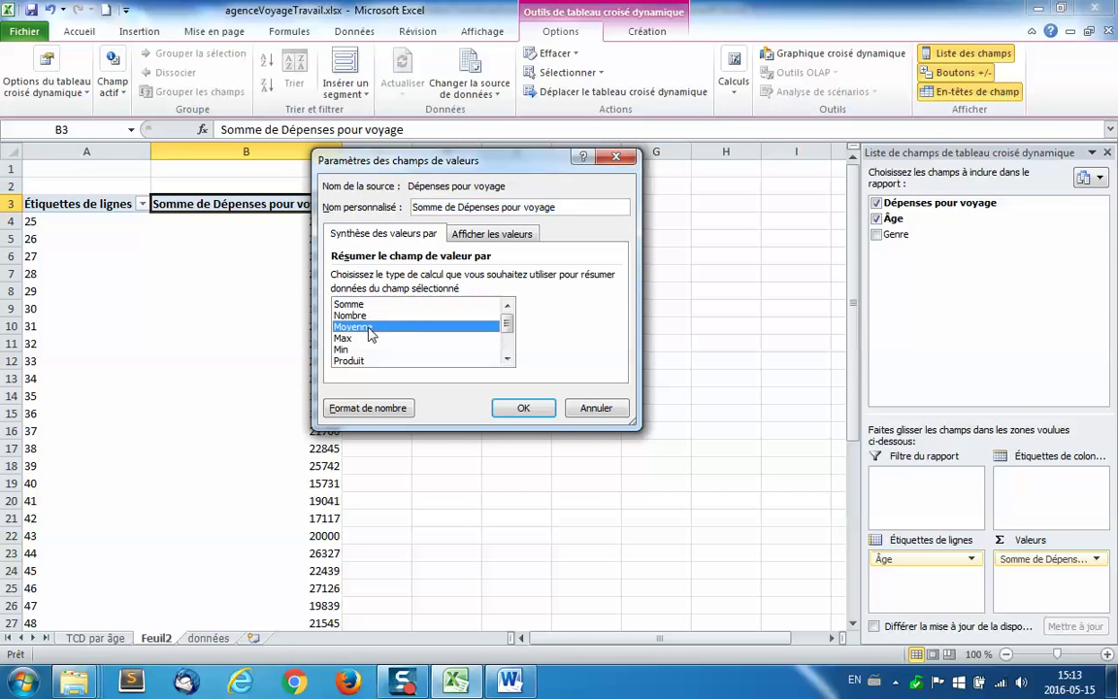
left_click_drag(455, 207, 595, 208)
type("des dépenses")
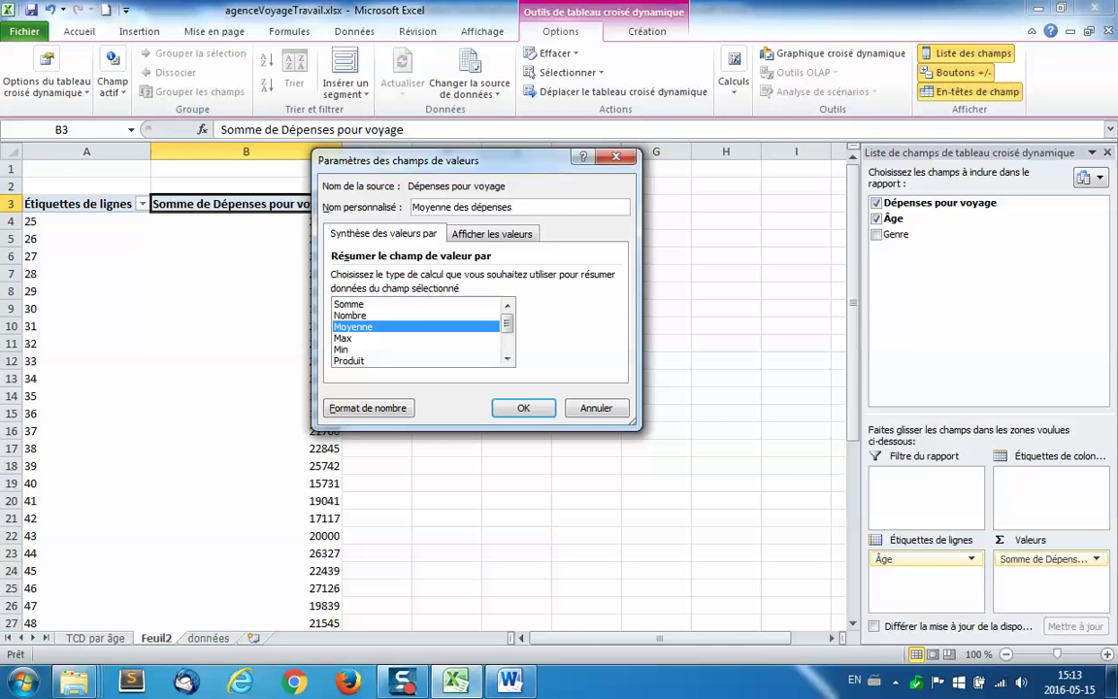
left_click(539, 405)
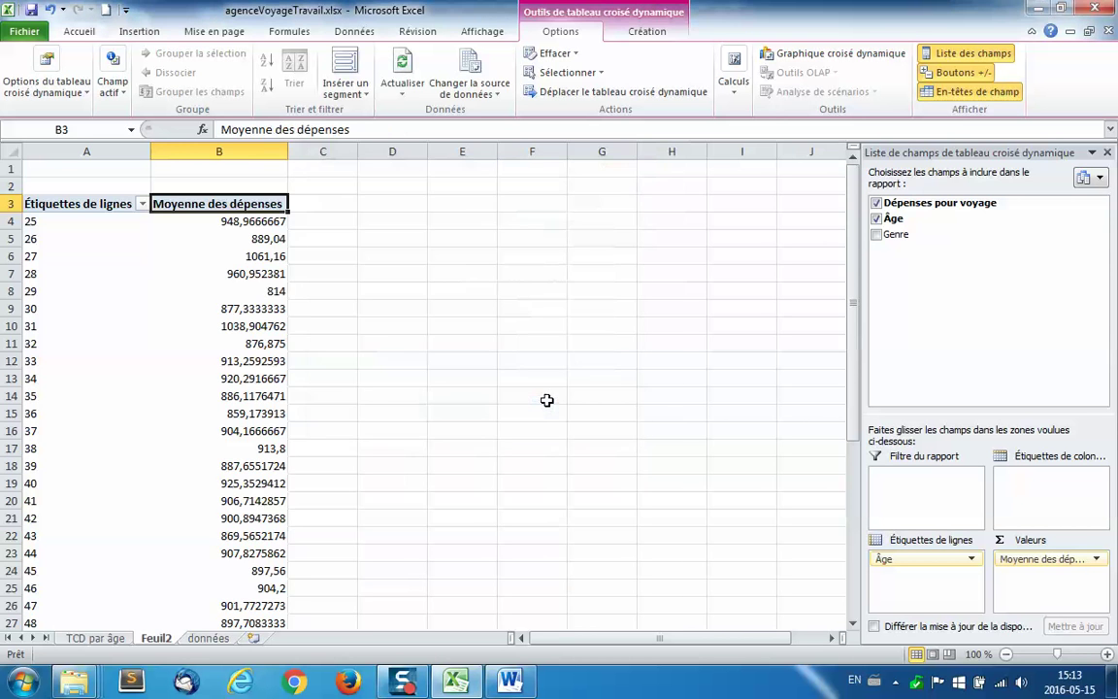
Create a basic line pivot chart of the average spending by age and place it beside the pivot table.
left_click(126, 290)
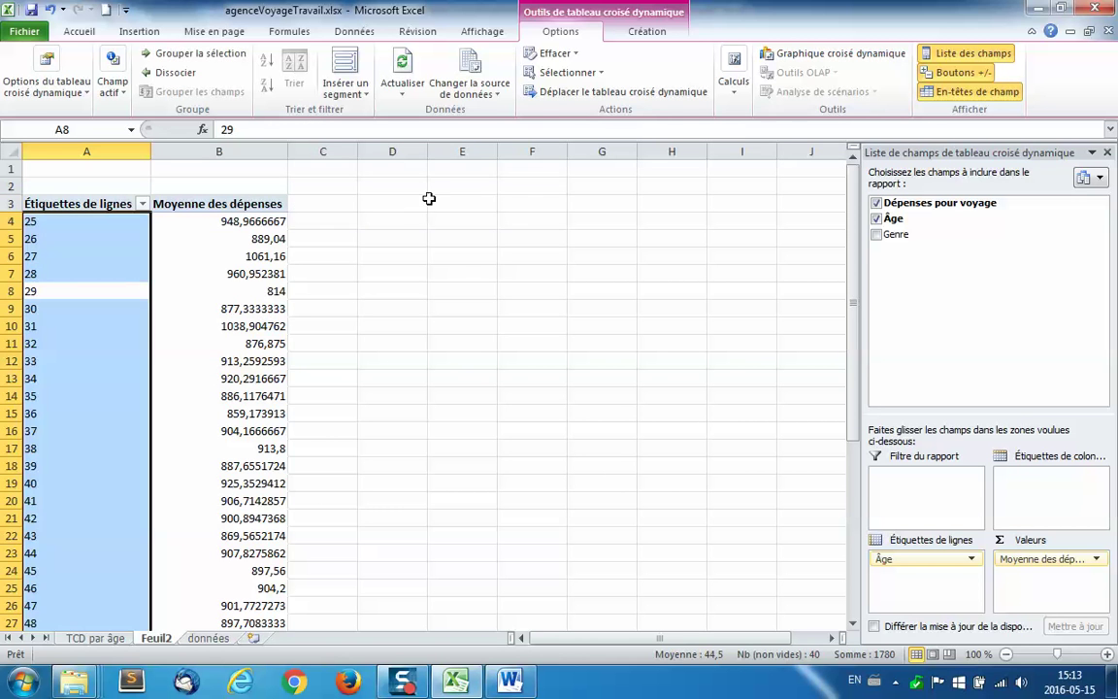
left_click(209, 254)
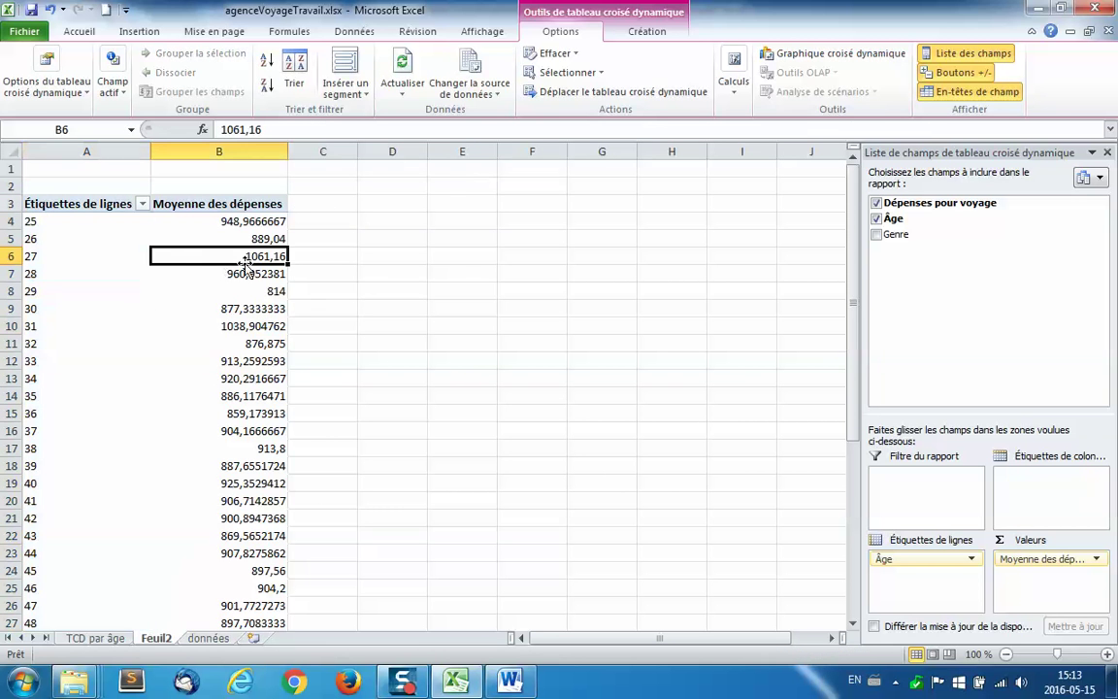
left_click(823, 53)
left_click(395, 397)
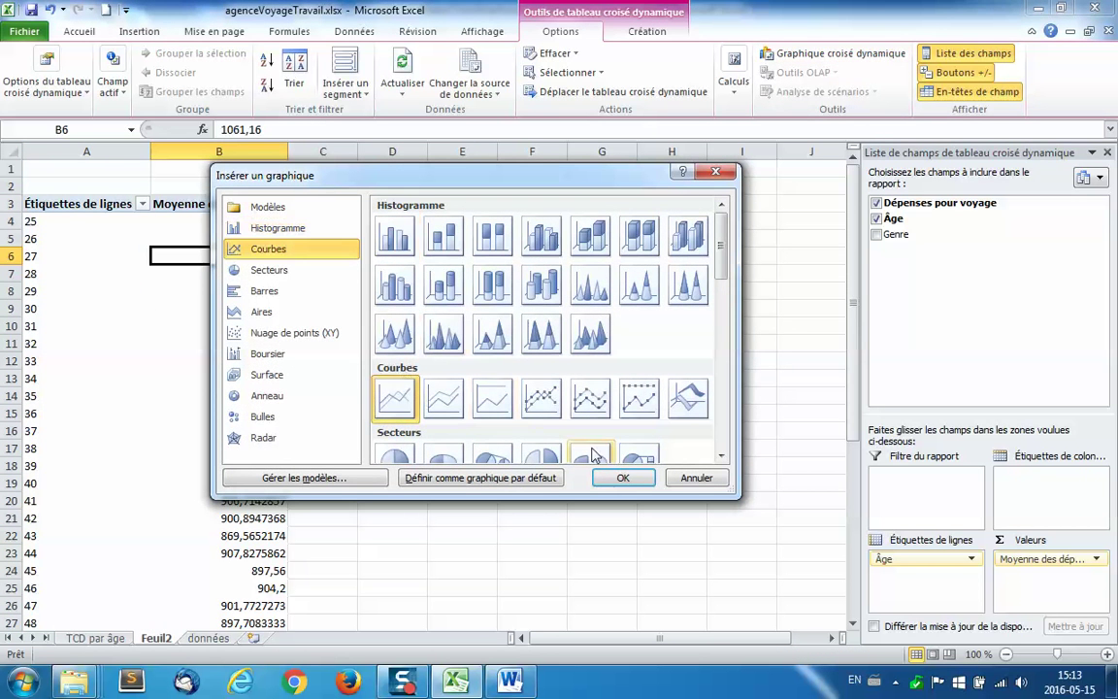
left_click(629, 478)
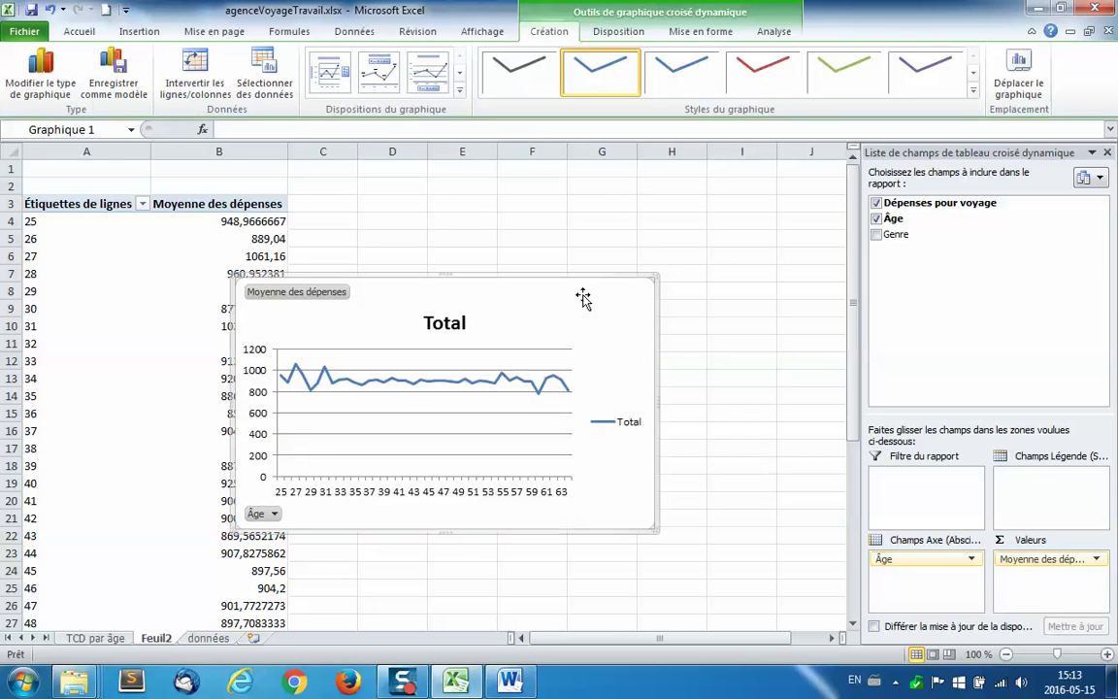
left_click_drag(591, 299, 716, 260)
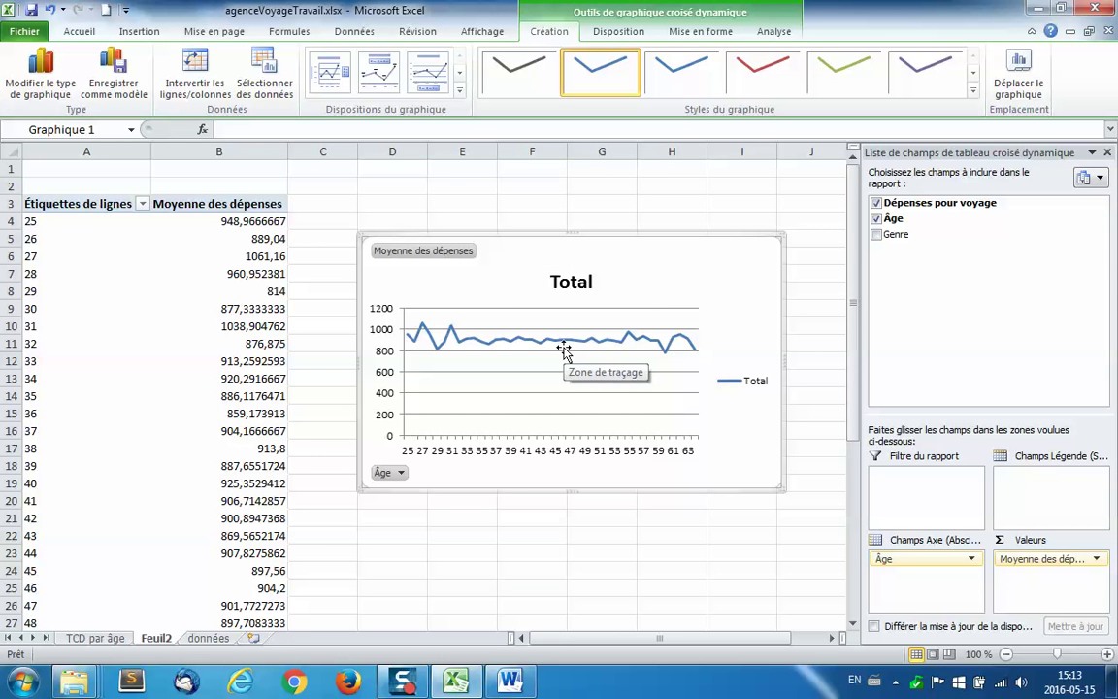
Rename the age pivot table's worksheet as TCD par âge2.
double_click(156, 637)
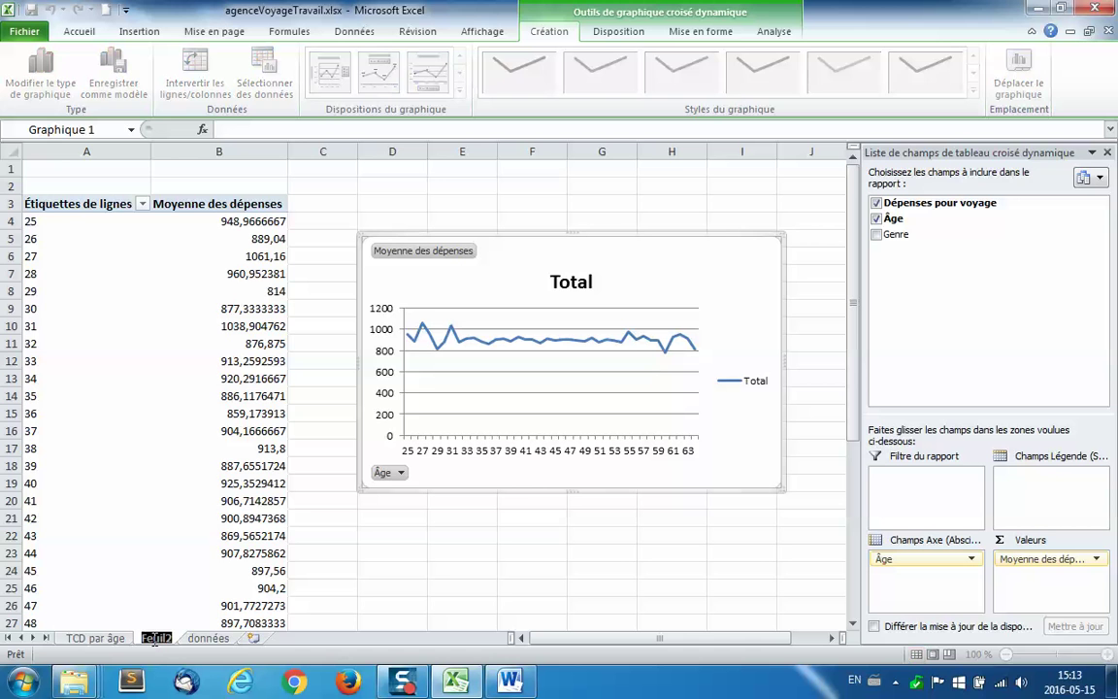
type("TCD")
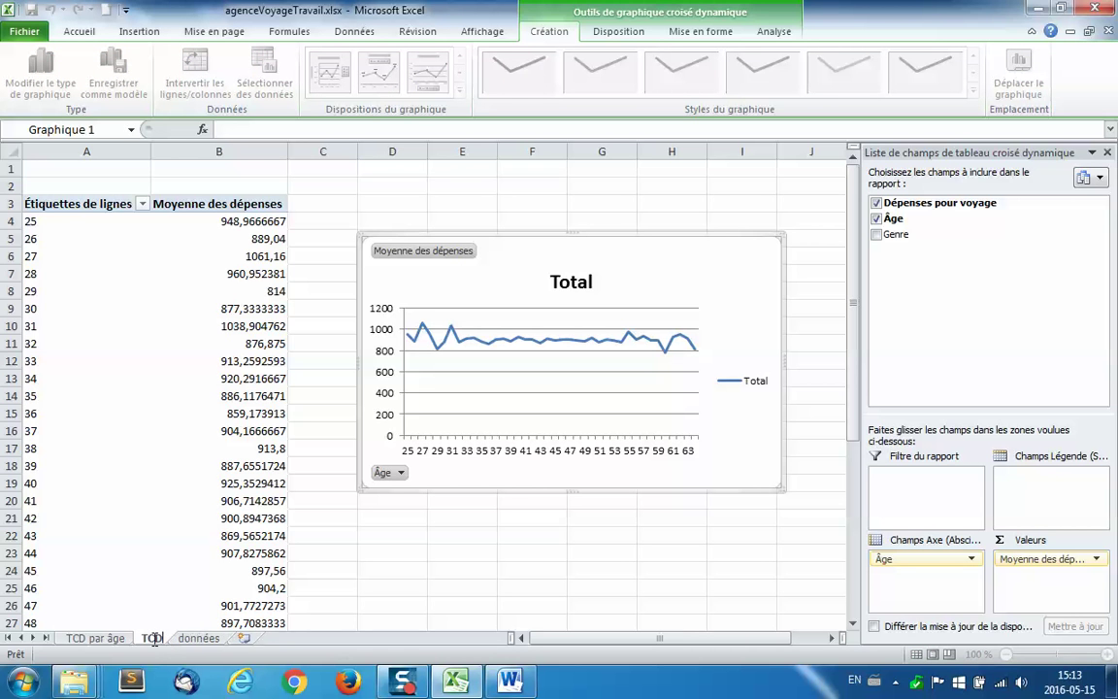
type(" par â")
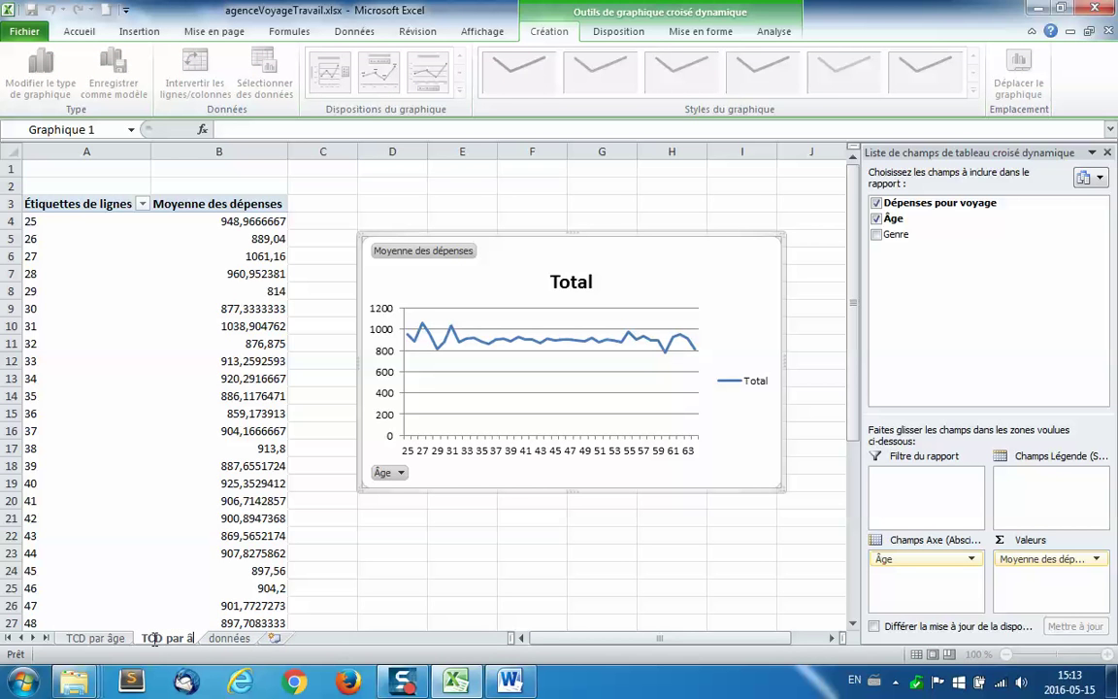
type("ge2")
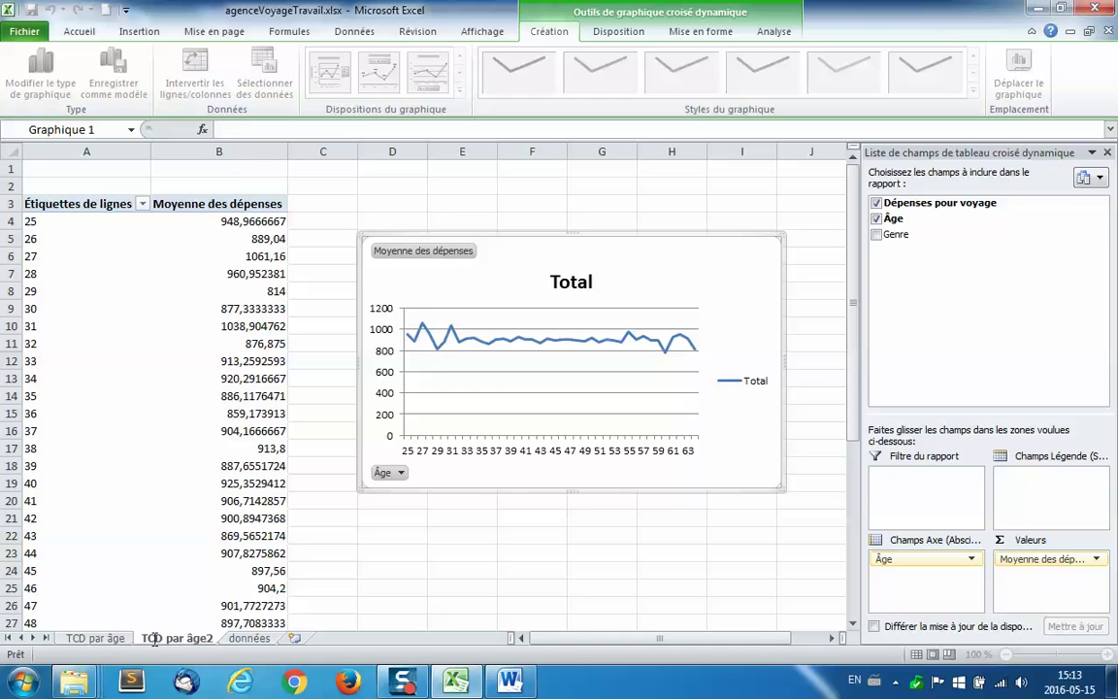
key("Return")
Rename the gender pivot table's worksheet as TCD par genre.
left_click(107, 638)
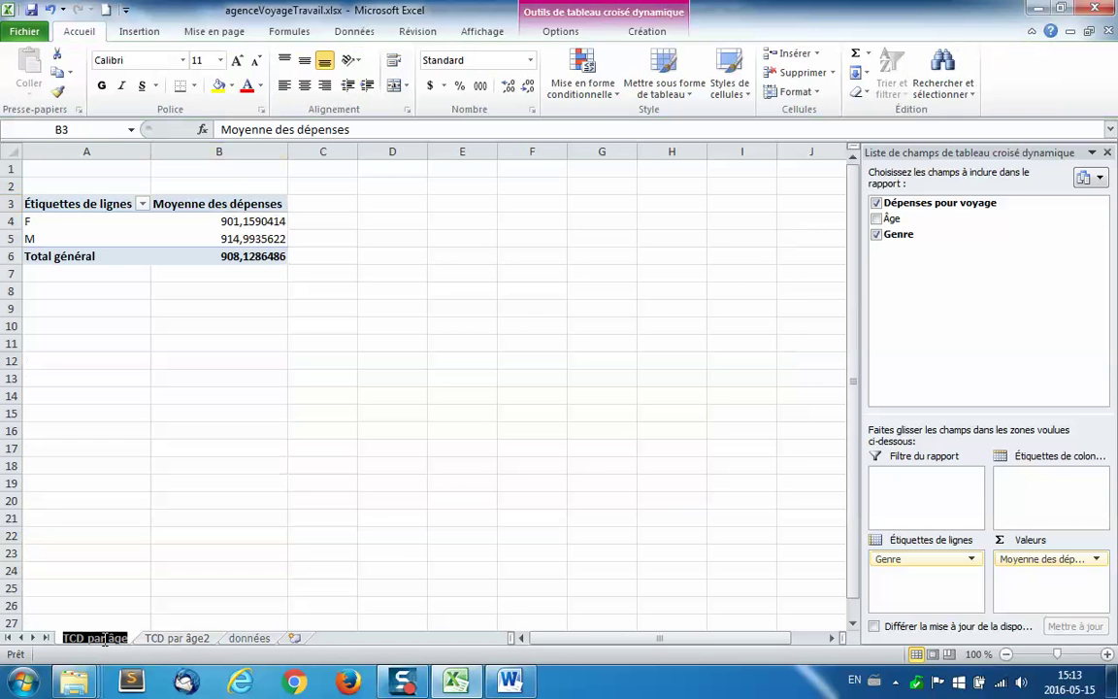
left_click_drag(109, 638, 138, 638)
type("genre")
key("Return")
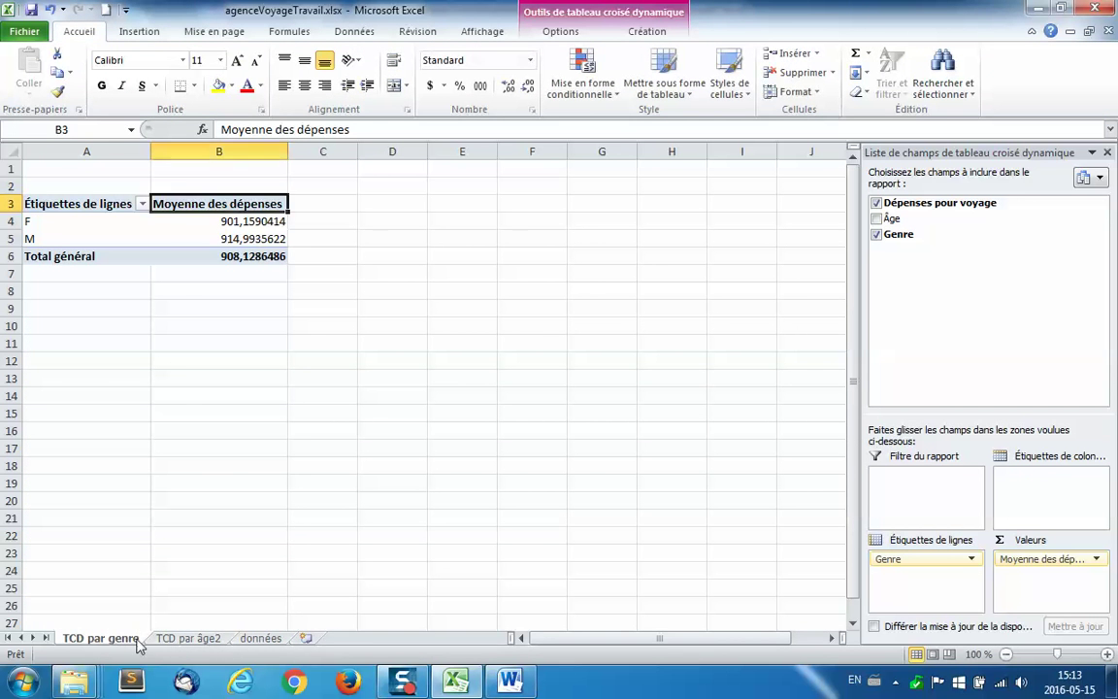
Remove the 2 from the age worksheet's name so it reads TCD par âge.
left_click(212, 641)
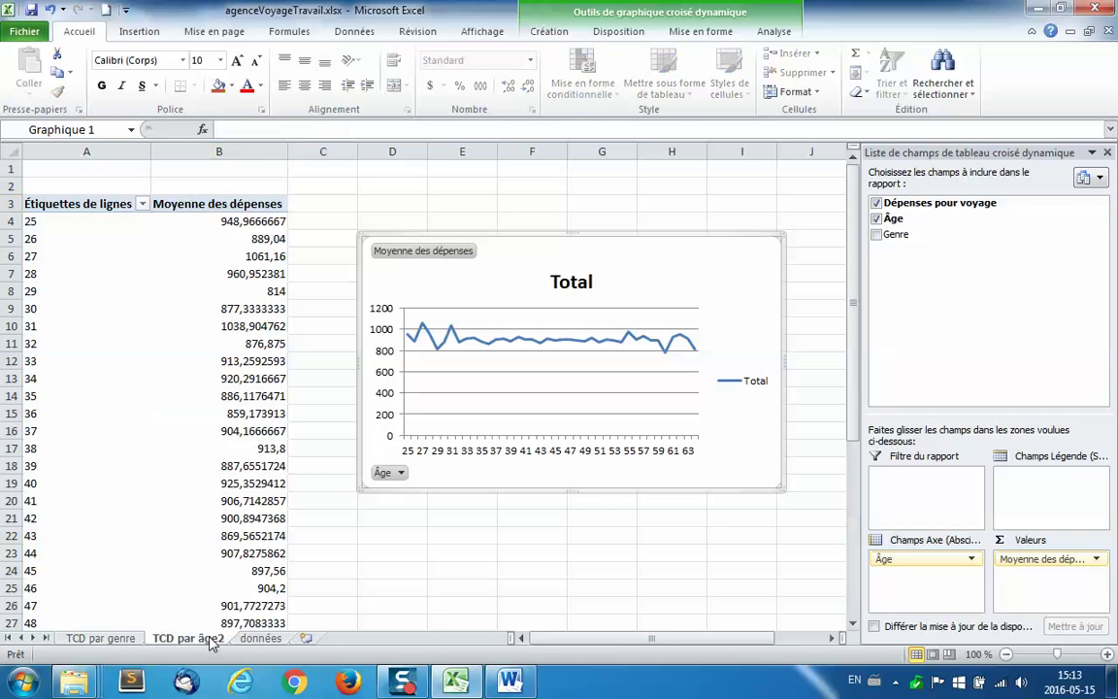
double_click(210, 638)
left_click(222, 637)
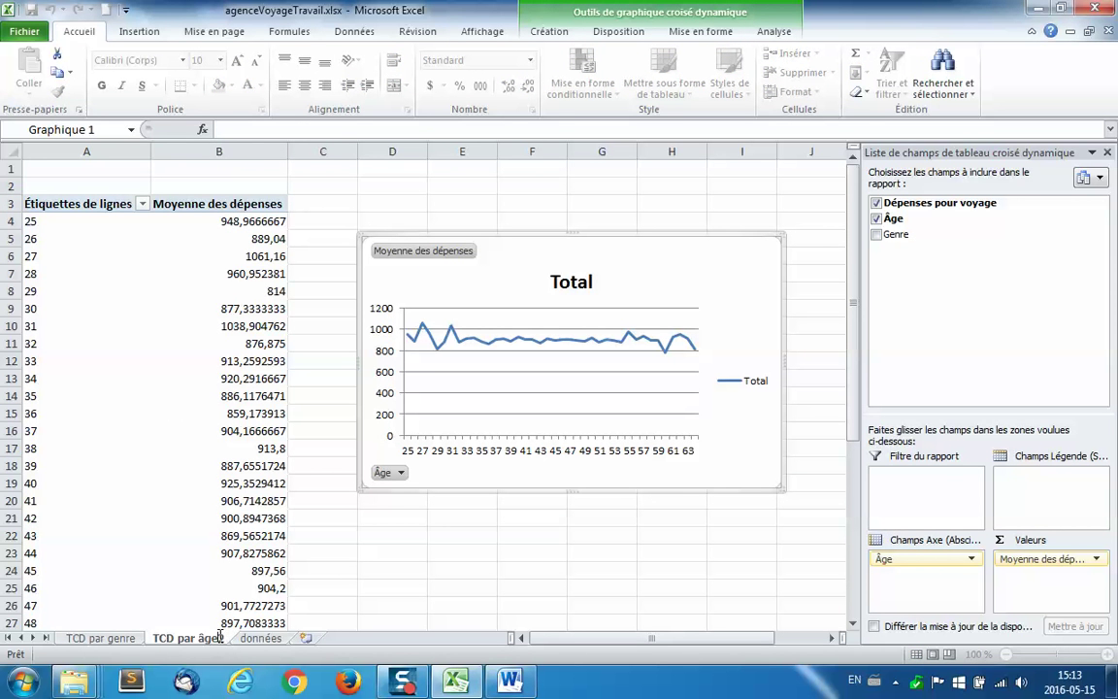
key("BackSpace")
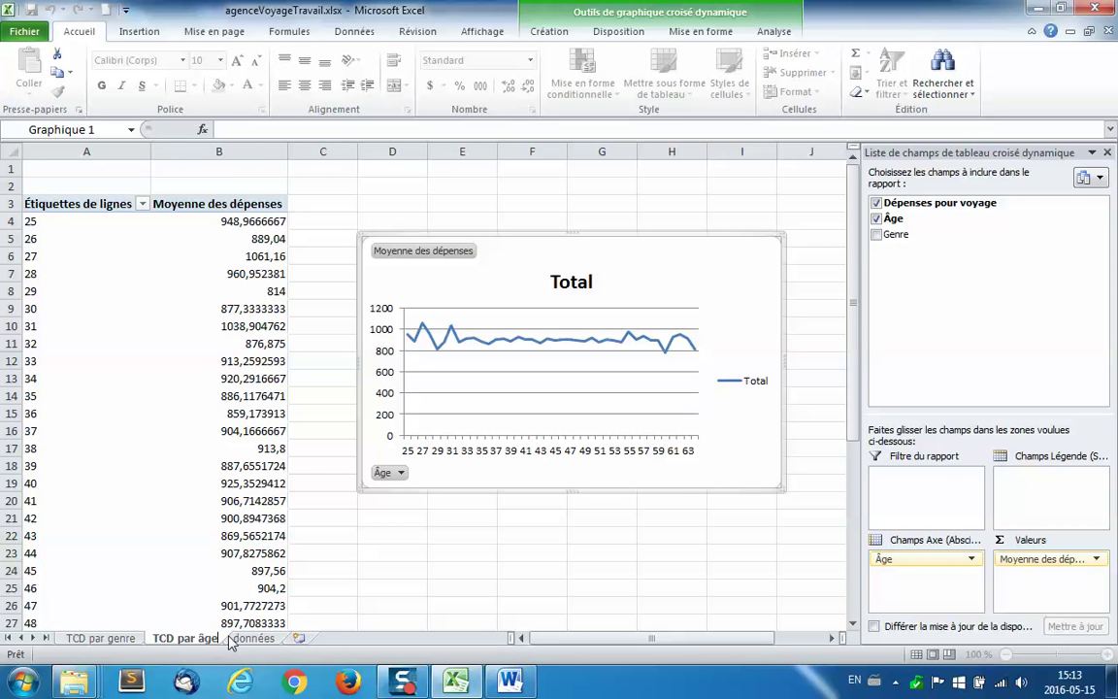
key("Return")
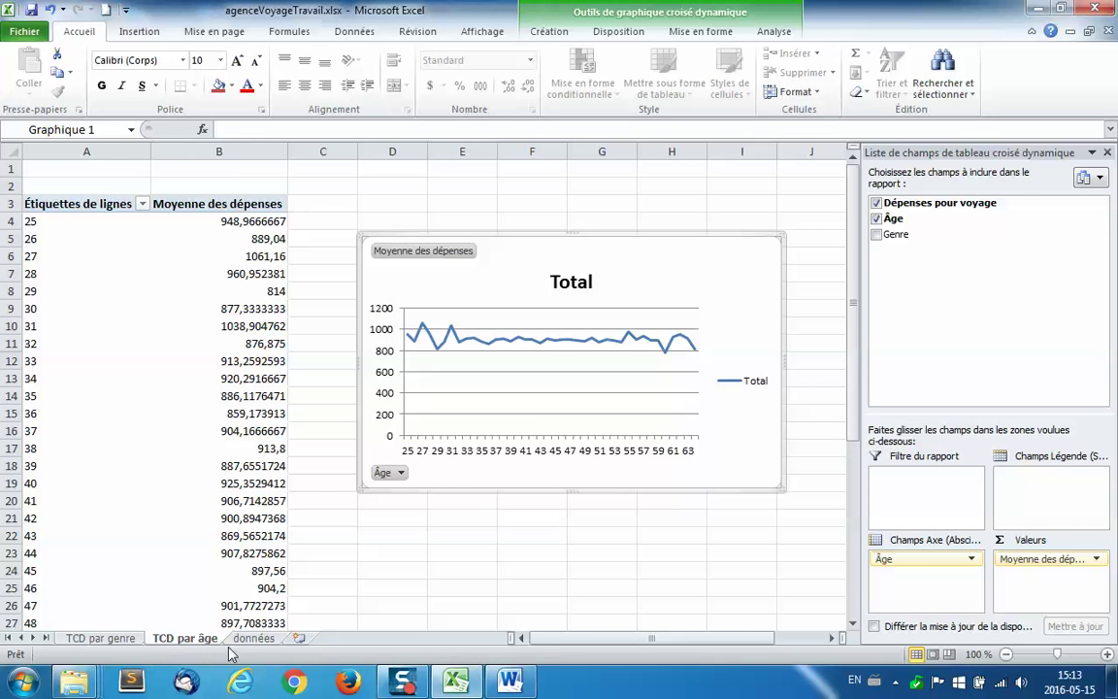
Create a pivot table from Plage3 on a new worksheet, with Âge as row labels and Dépenses pour voyage as values.
left_click(138, 314)
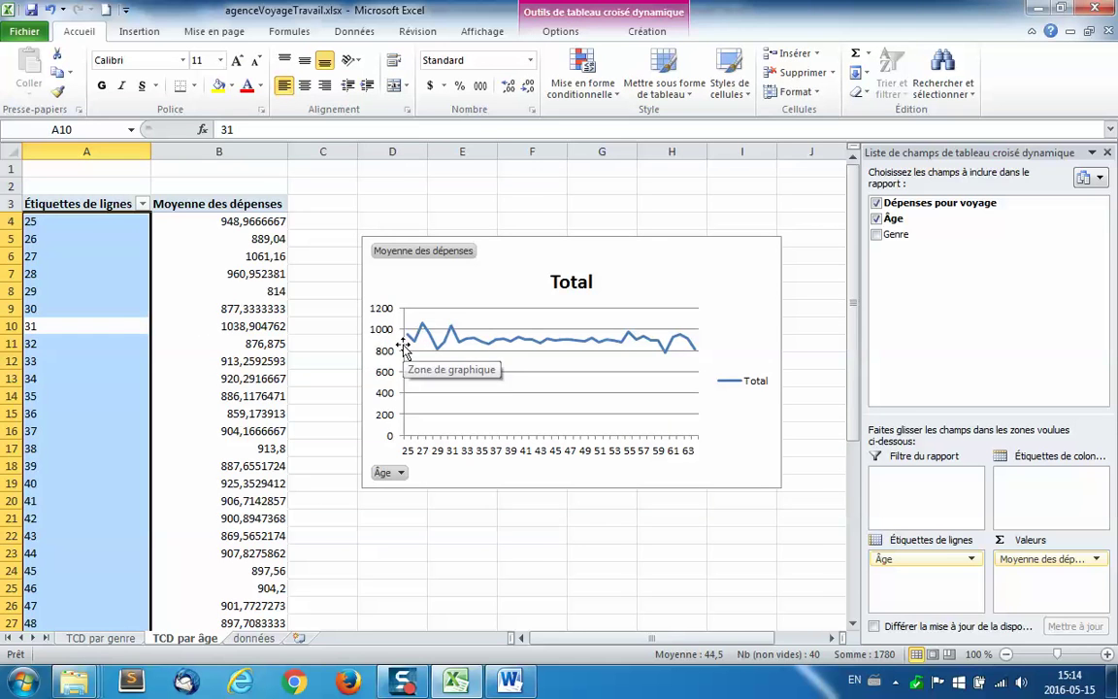
left_click(253, 638)
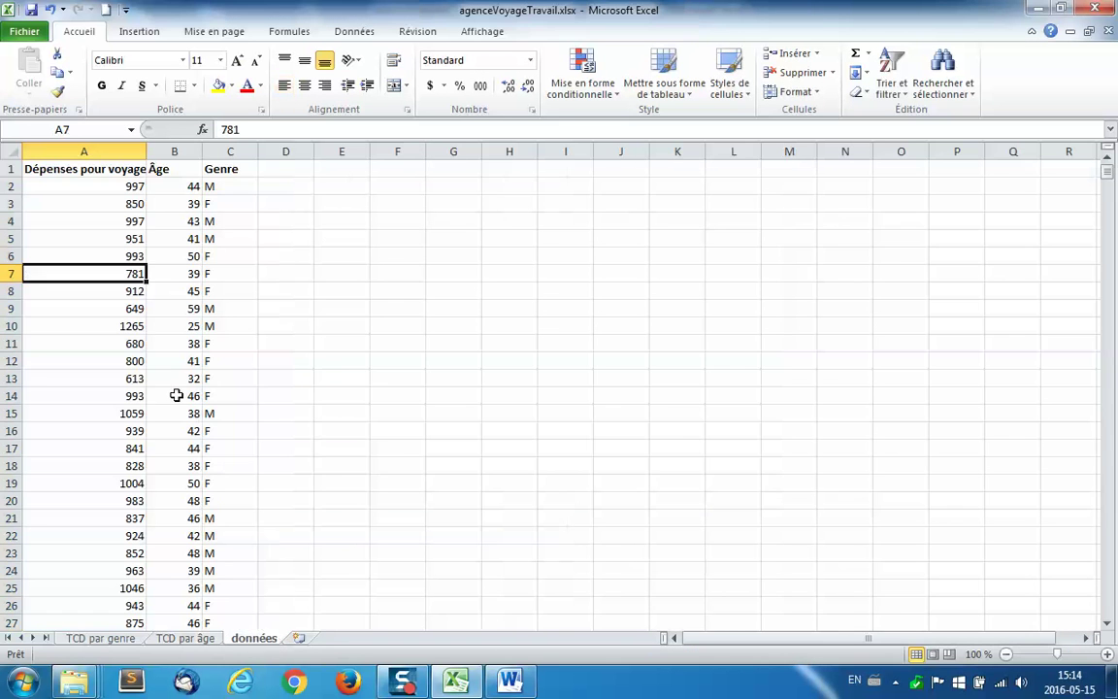
left_click(170, 325)
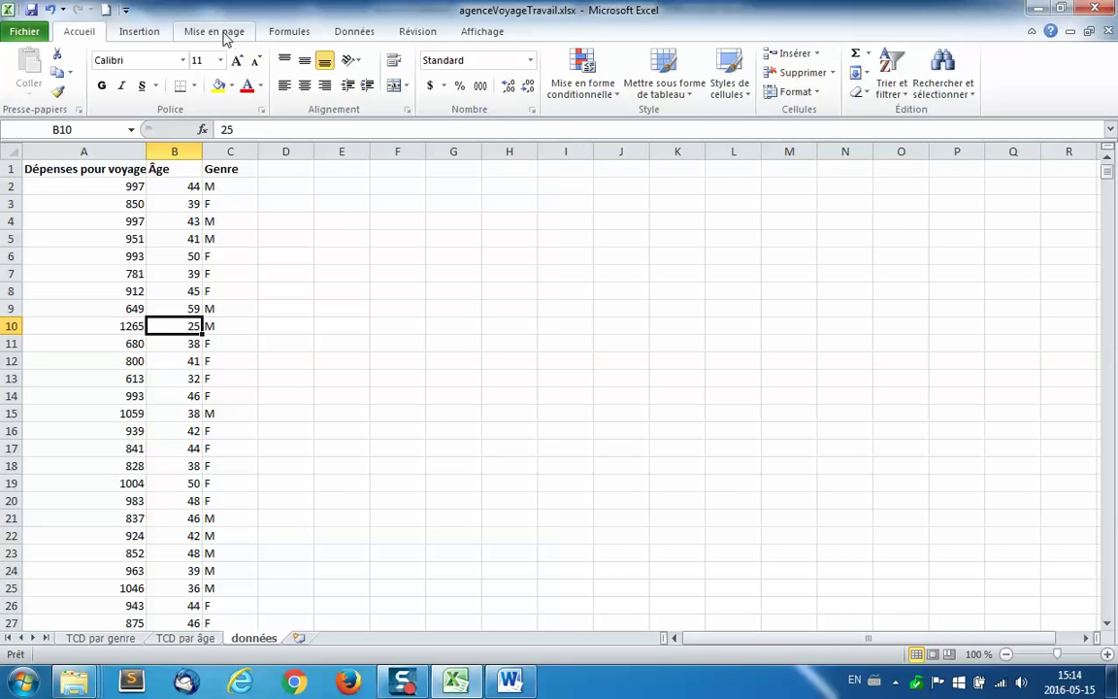
left_click(138, 31)
left_click(66, 63)
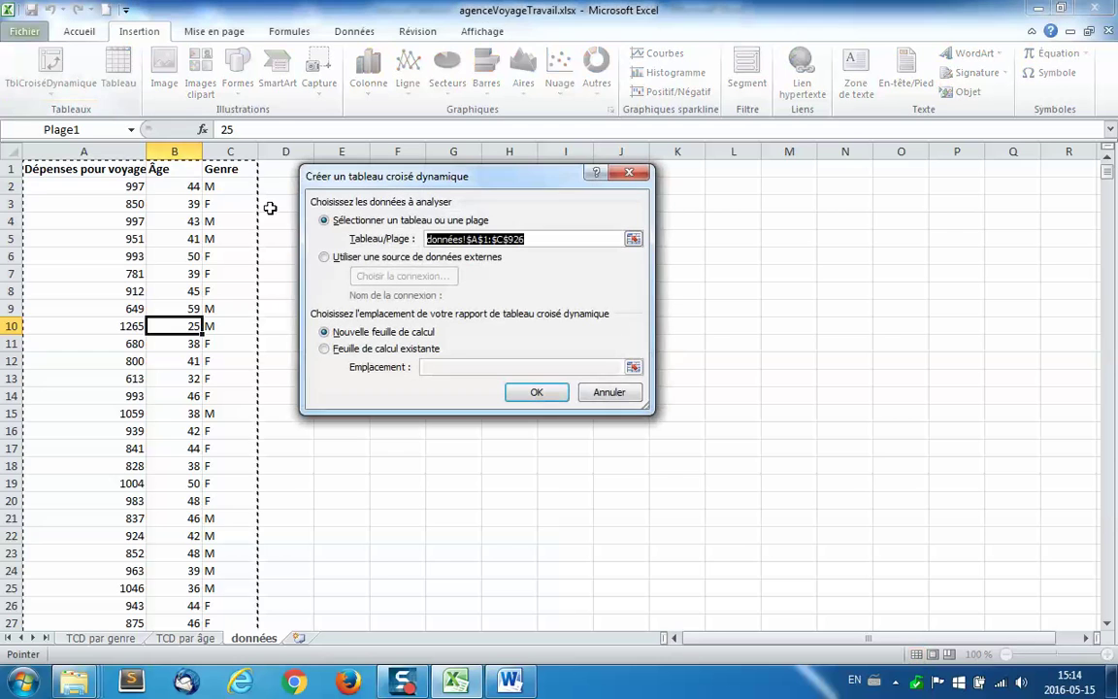
type("Plage3")
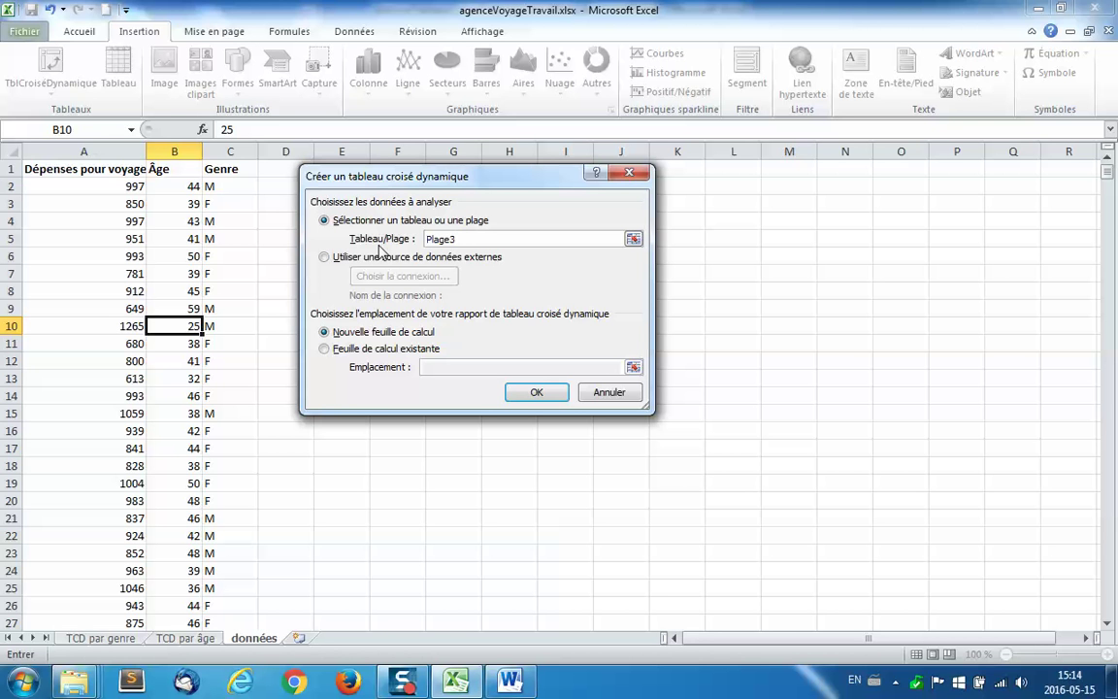
key("Return")
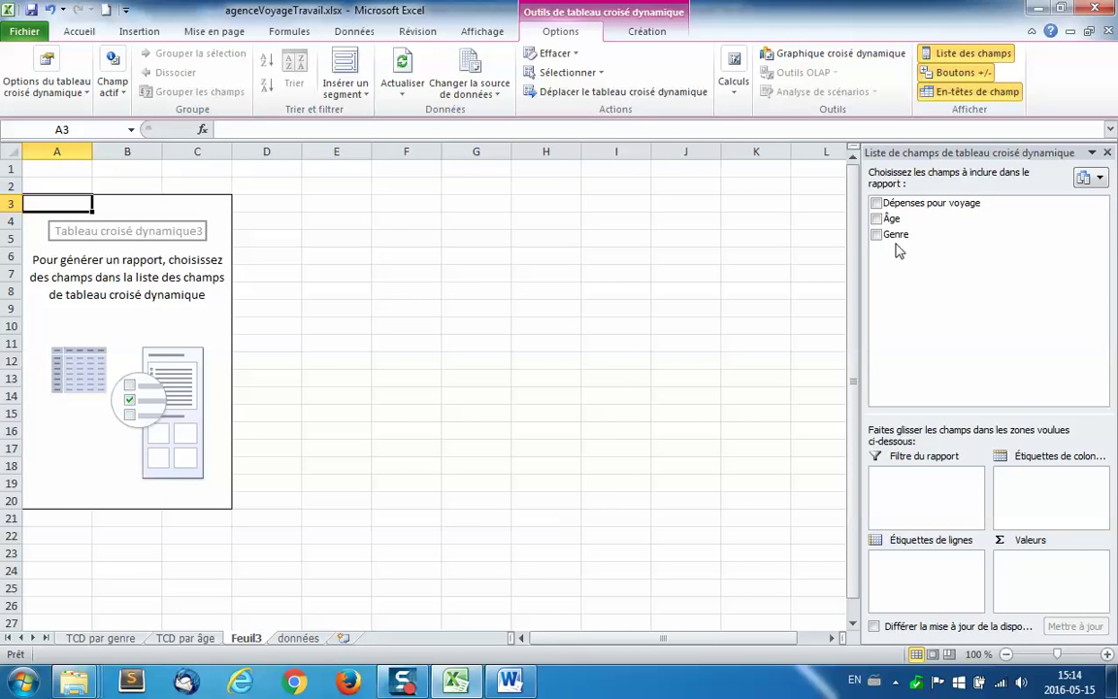
left_click_drag(912, 215, 1000, 577)
left_click_drag(887, 223, 896, 566)
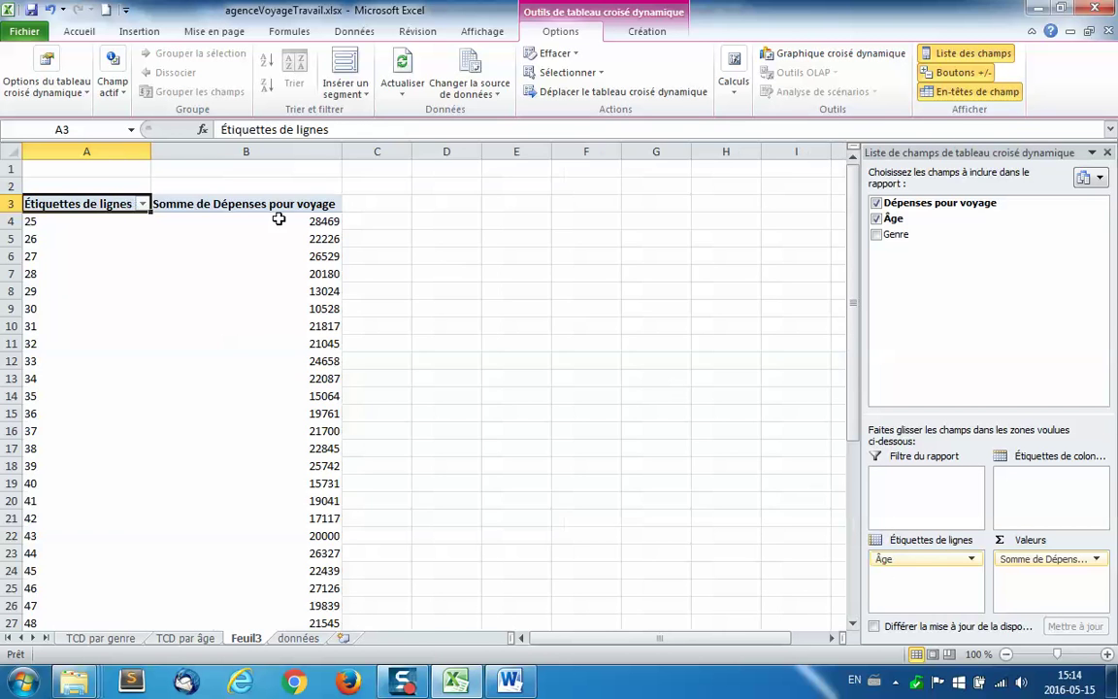
Summarise the travel spending values by Moyenne and name the field Moyenne des dépenses.
double_click(265, 211)
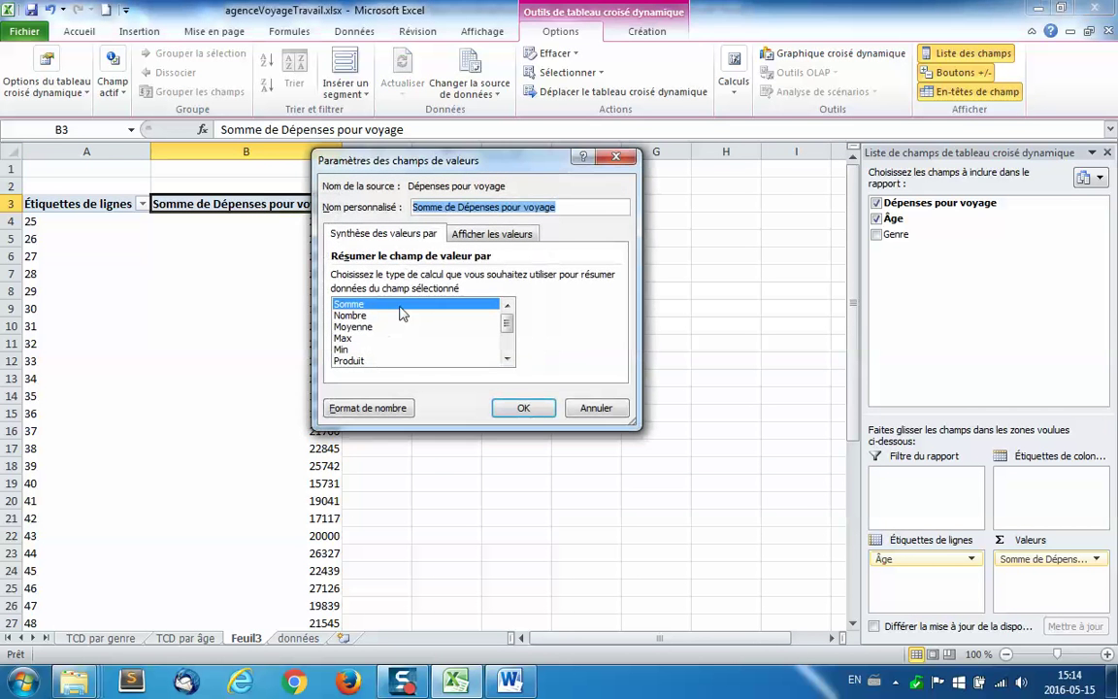
left_click(352, 326)
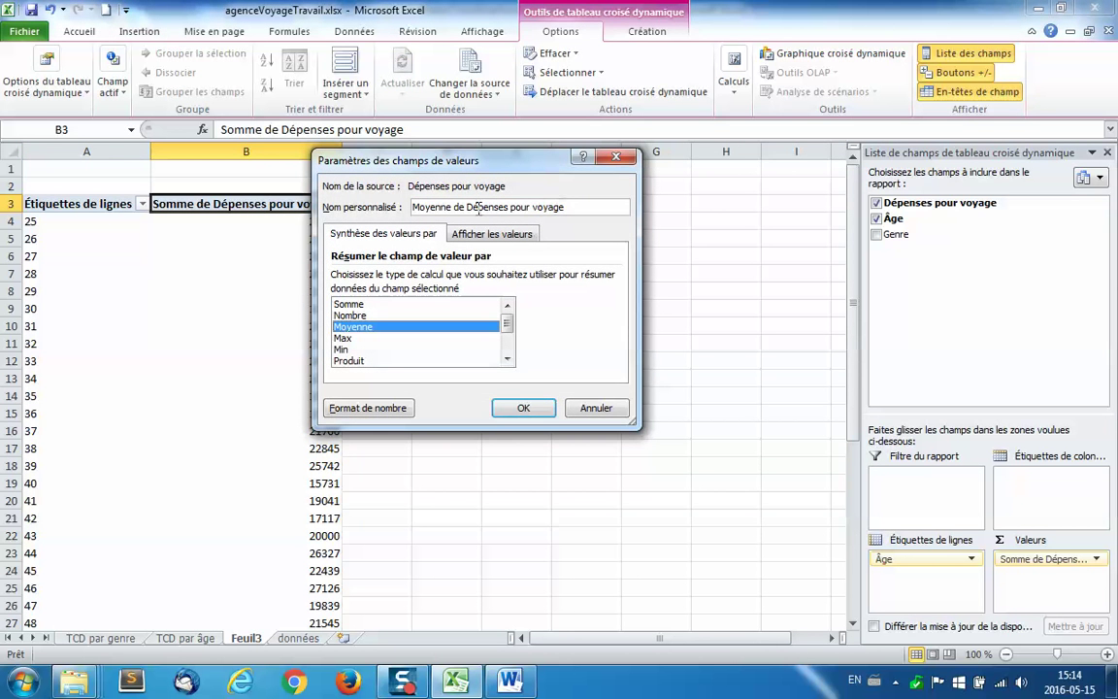
left_click_drag(455, 208, 579, 207)
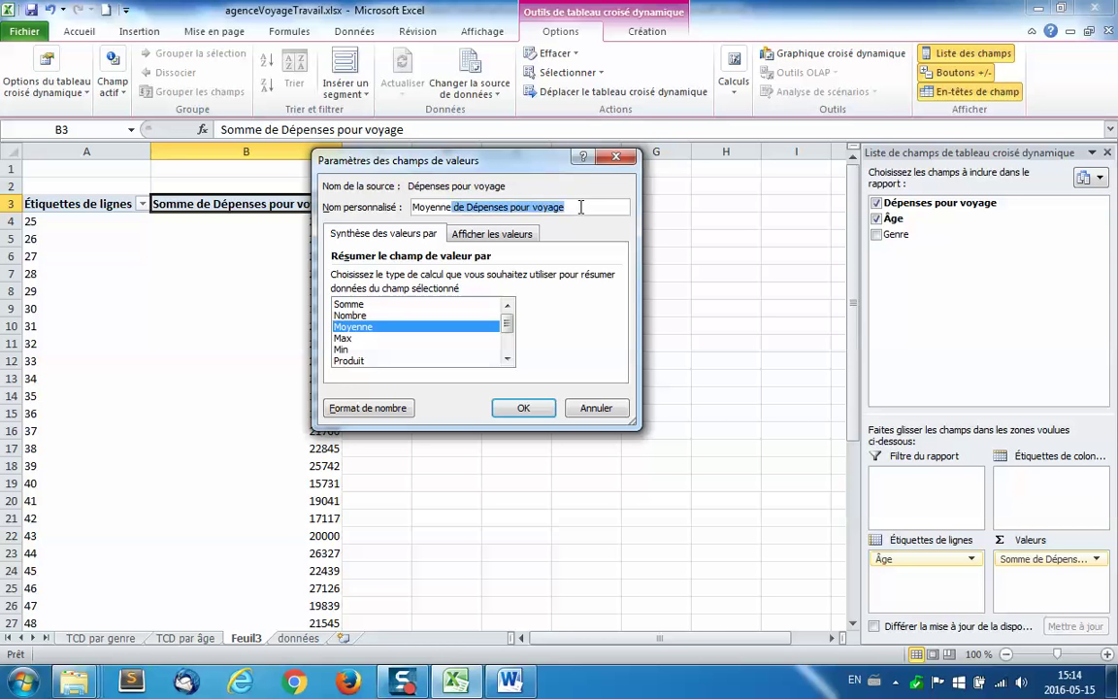
type("d")
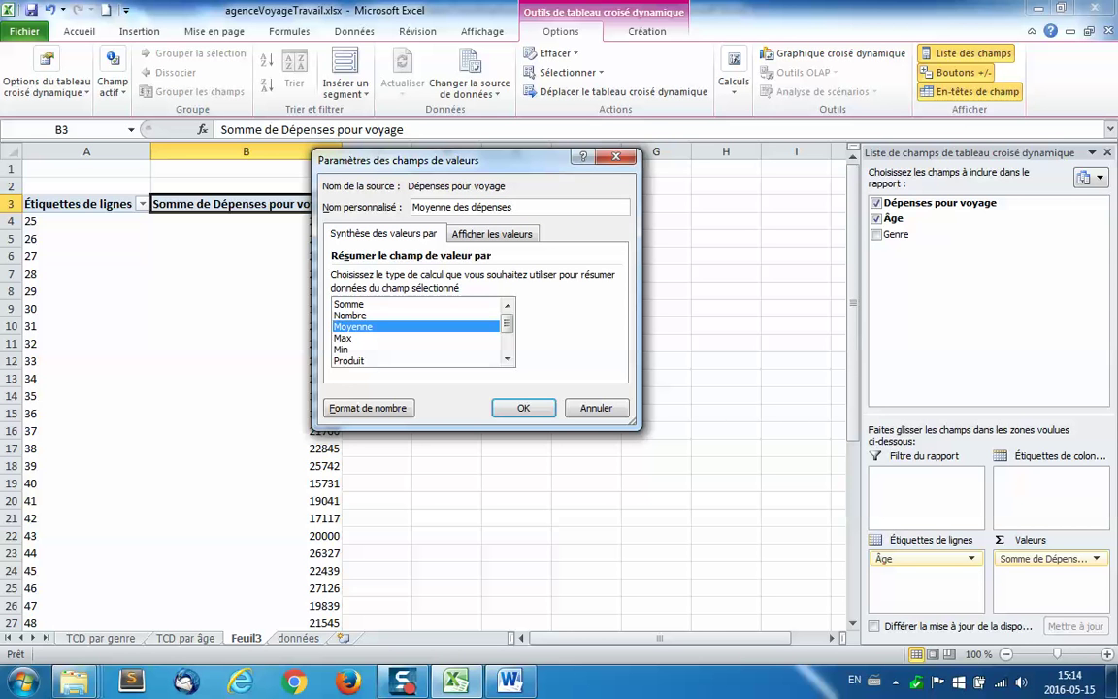
left_click(523, 408)
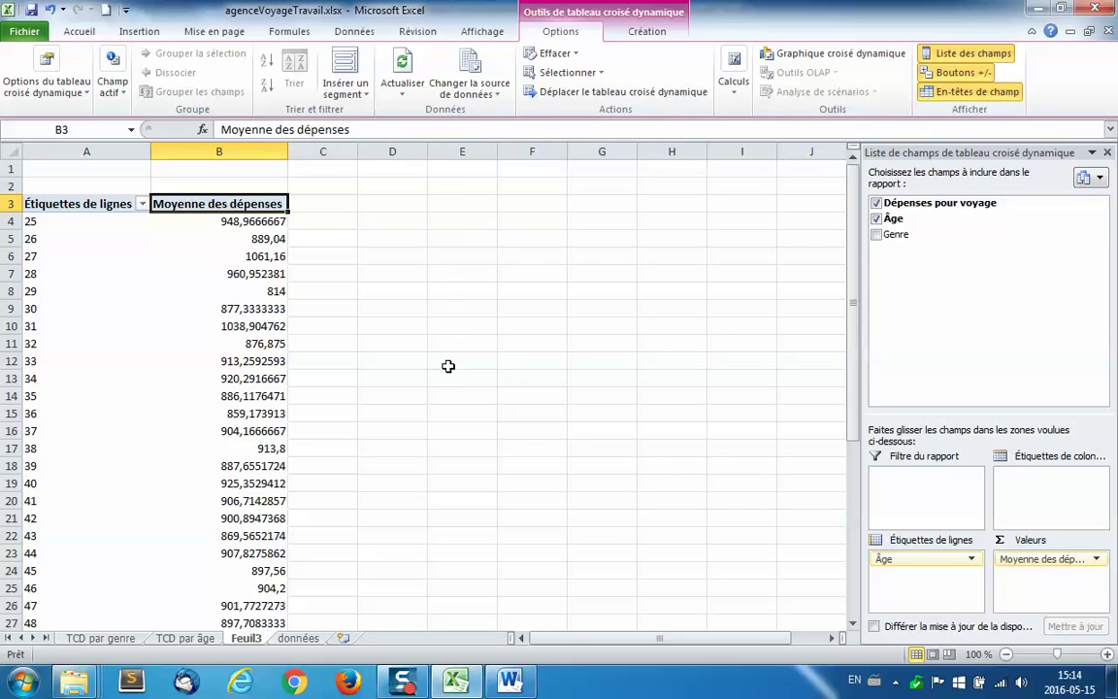
Group the ages in the new pivot table's row labels into brackets of 5 years.
left_click(27, 255)
right_click(27, 256)
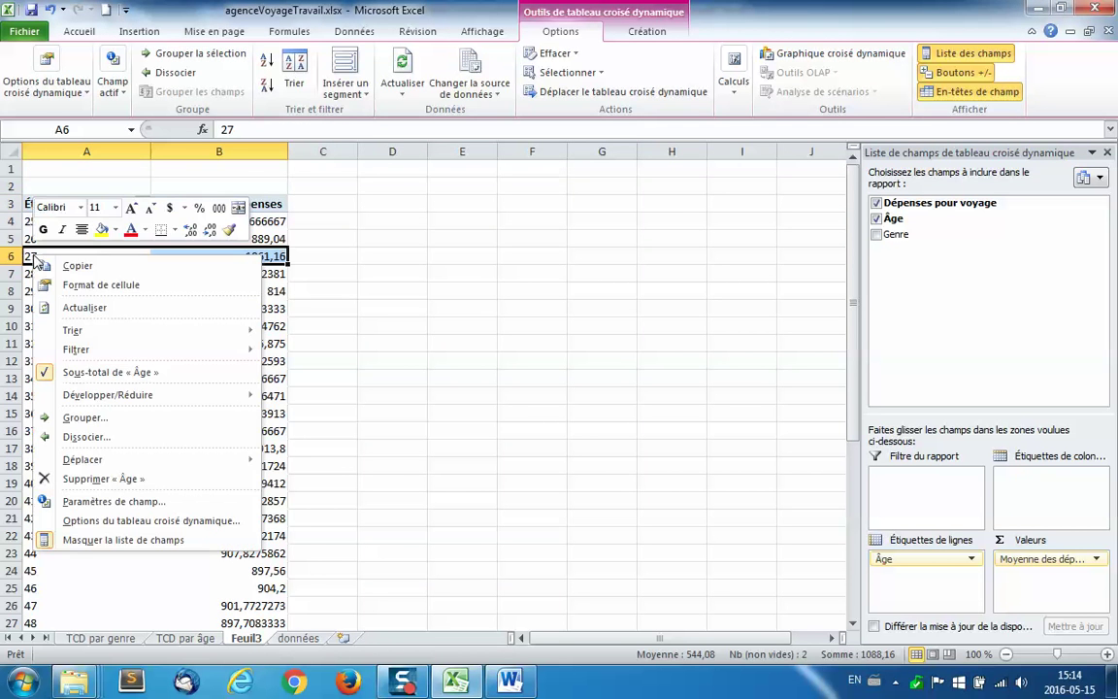
left_click(85, 417)
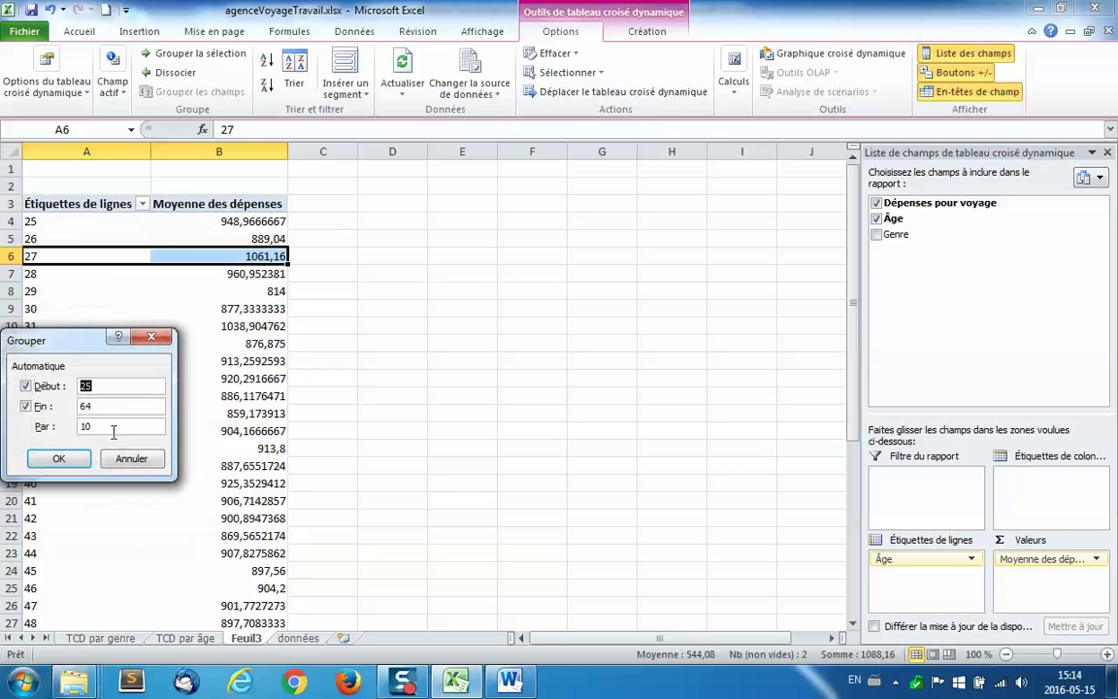
left_click_drag(108, 425, 82, 428)
type("5")
left_click(62, 457)
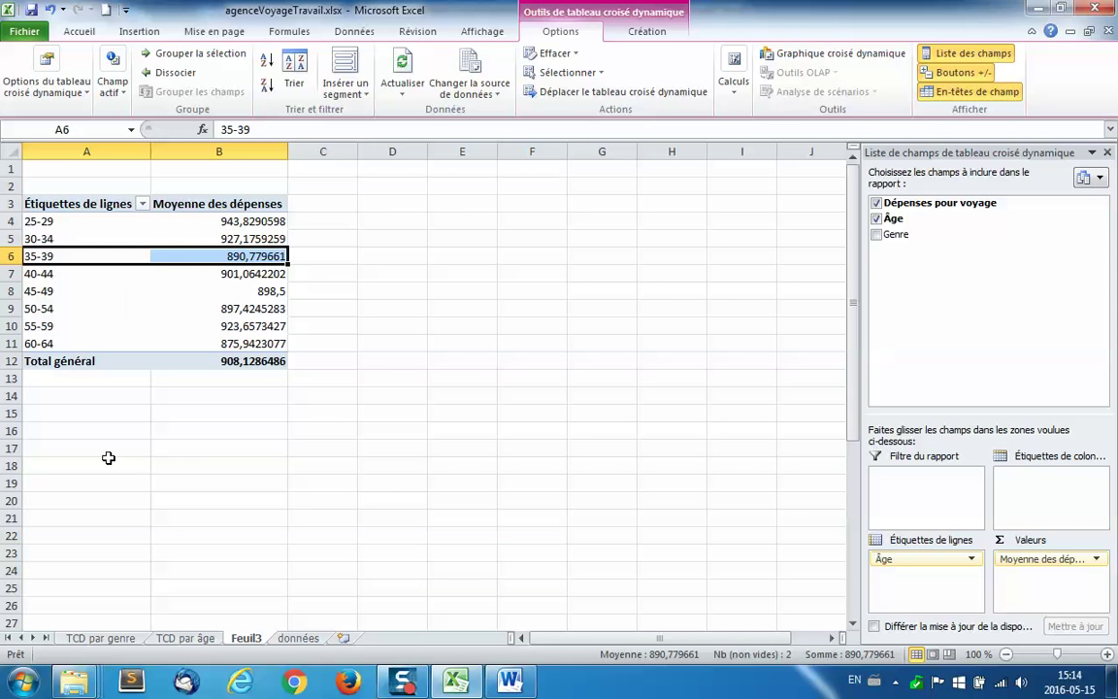
Rename the grouped pivot table's worksheet as TCD gr âge et genre.
double_click(247, 640)
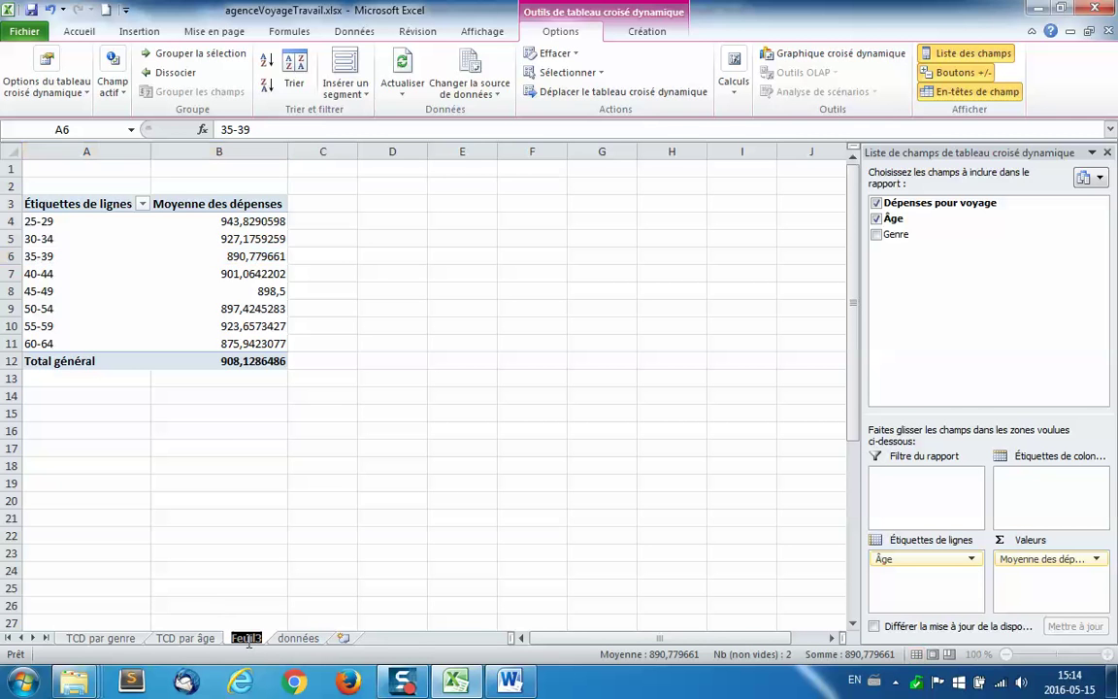
type("TCD")
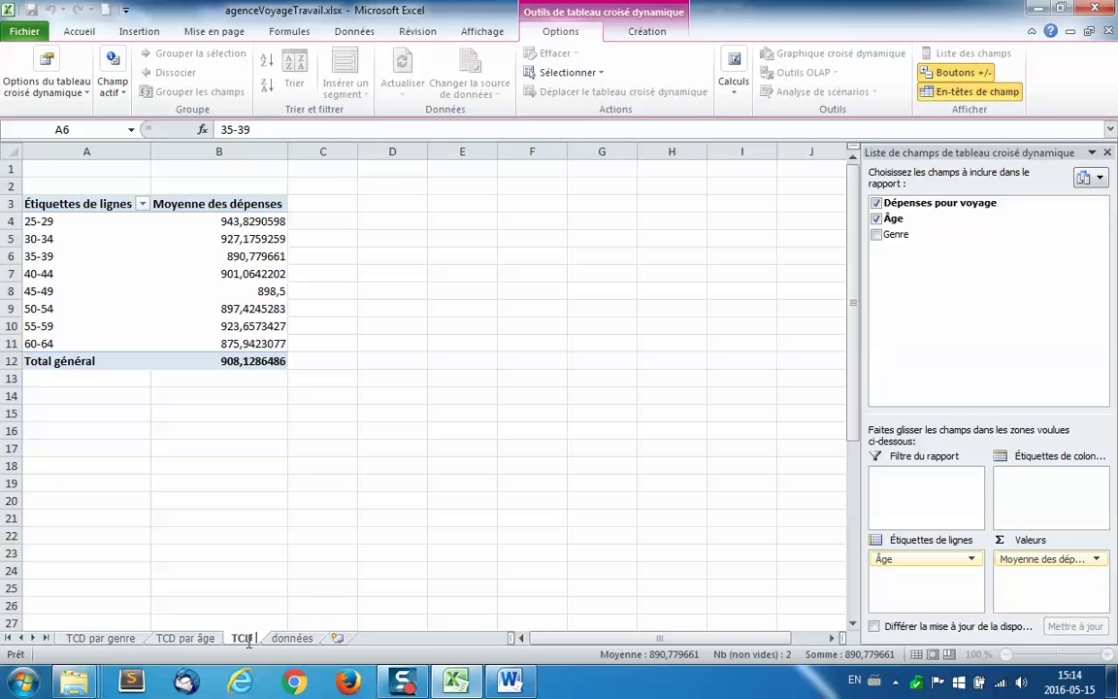
type(" gr a")
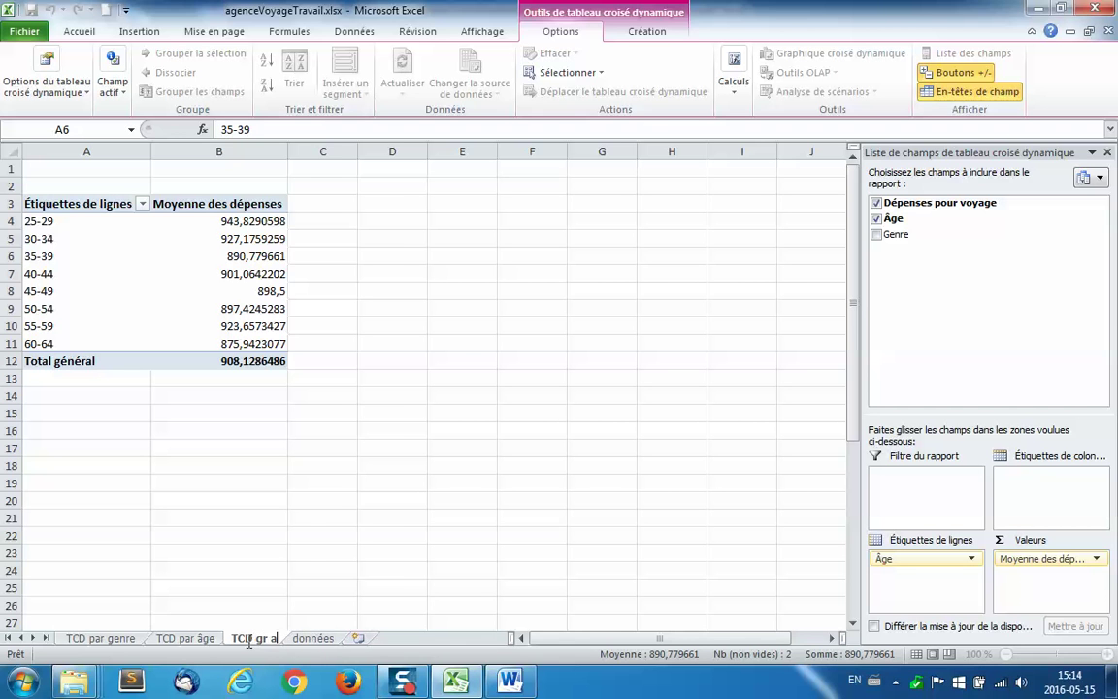
key("BackSpace")
type("âge")
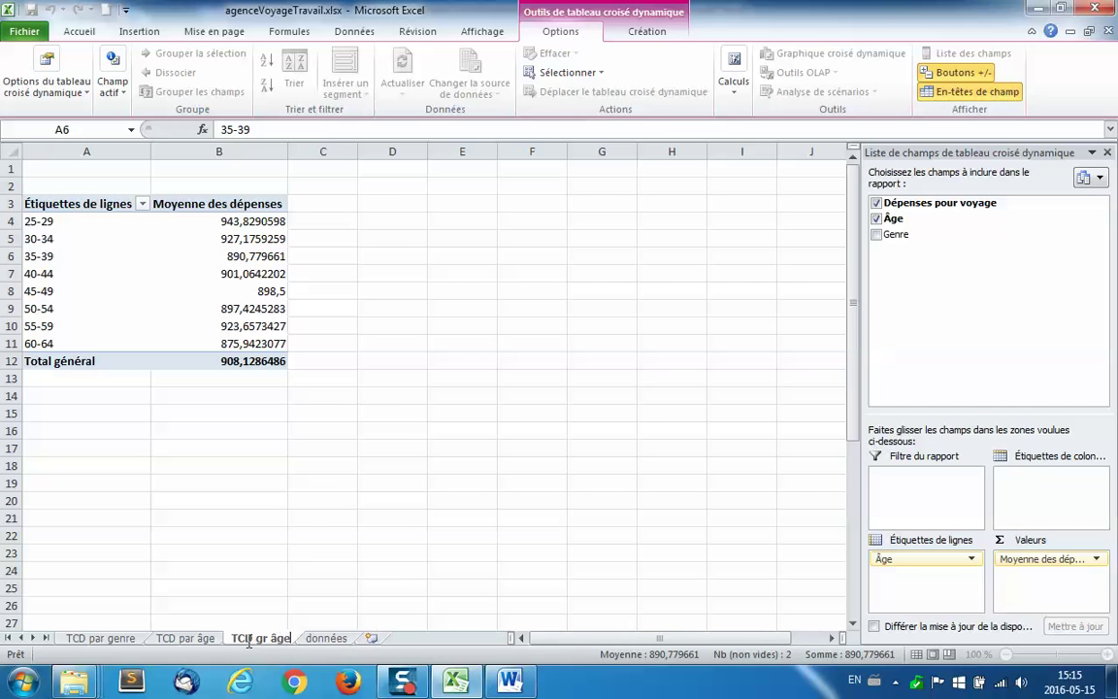
type(" et genre")
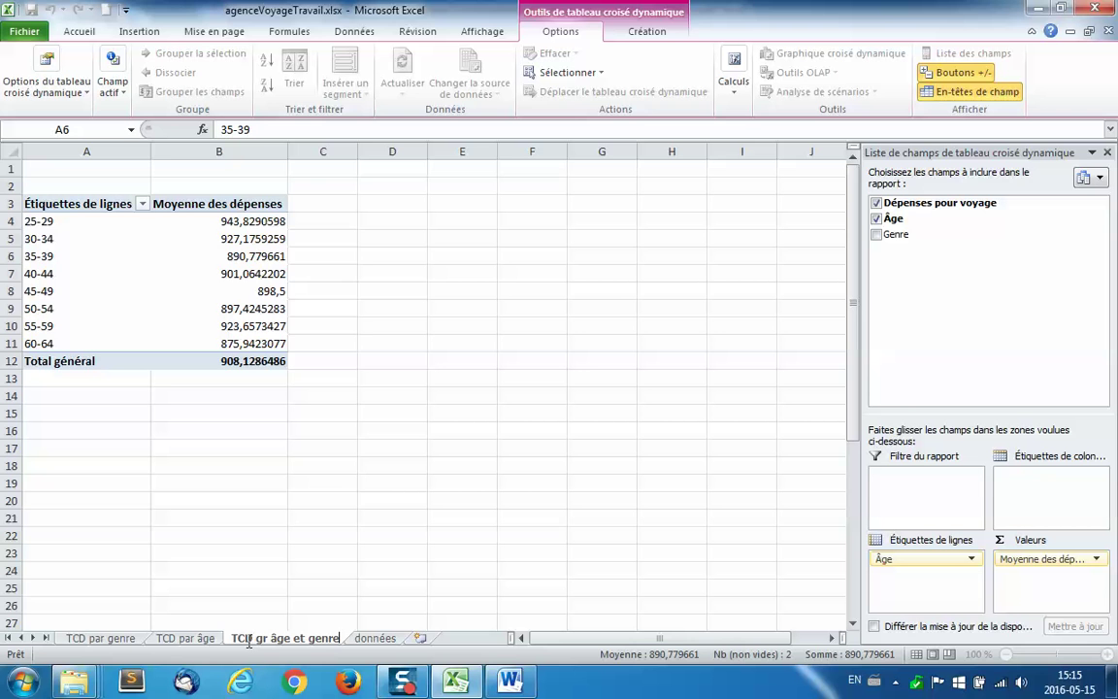
key("Return")
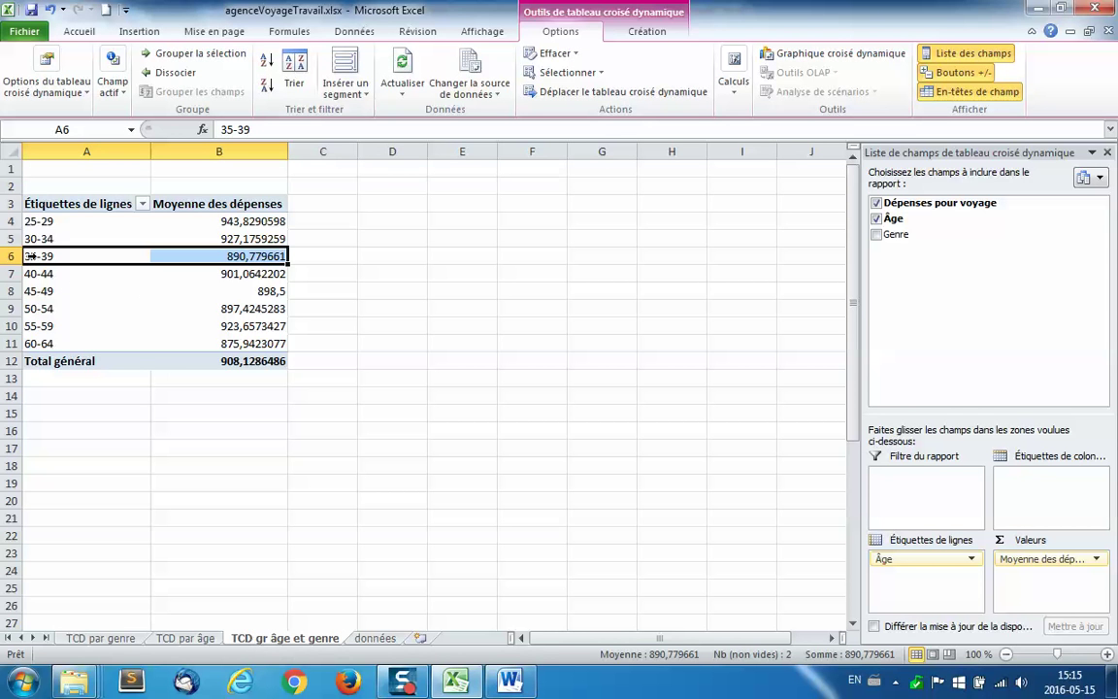
Compare the row labels on the TCD par âge worksheet with the age brackets on TCD gr âge et genre.
left_click(183, 638)
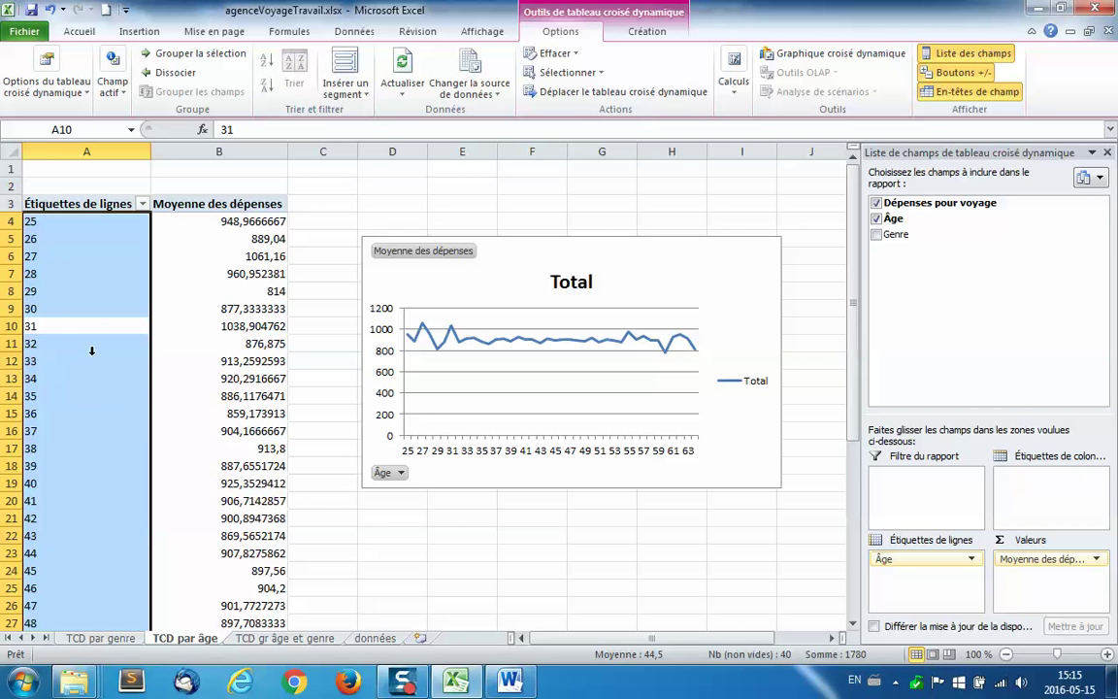
left_click(277, 641)
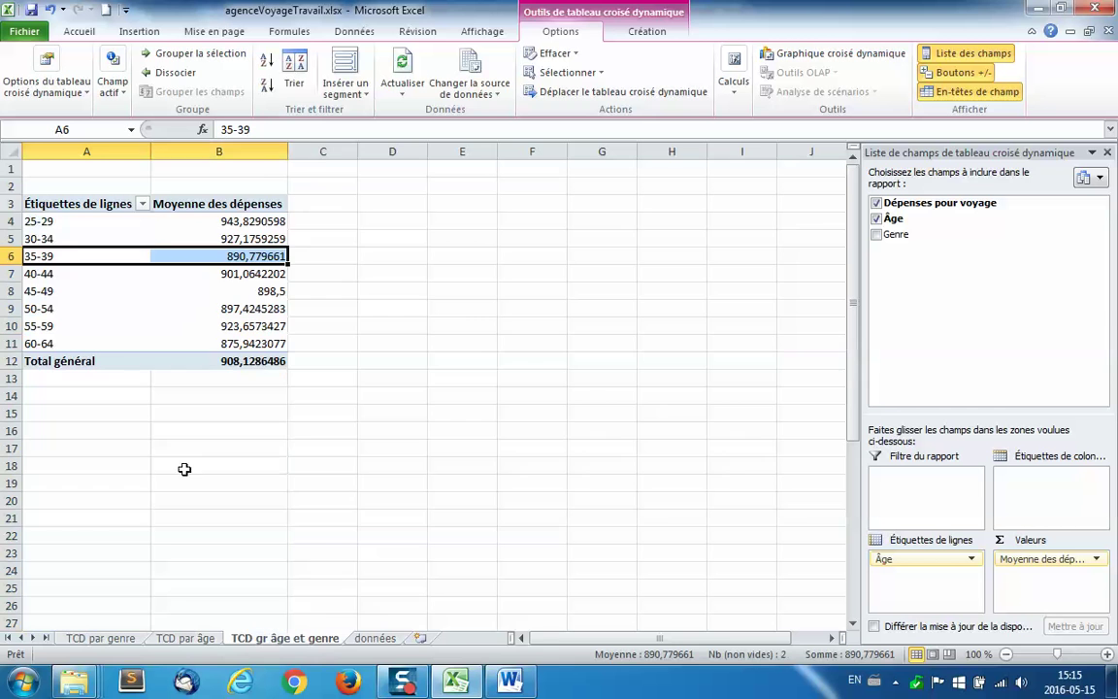
left_click(183, 637)
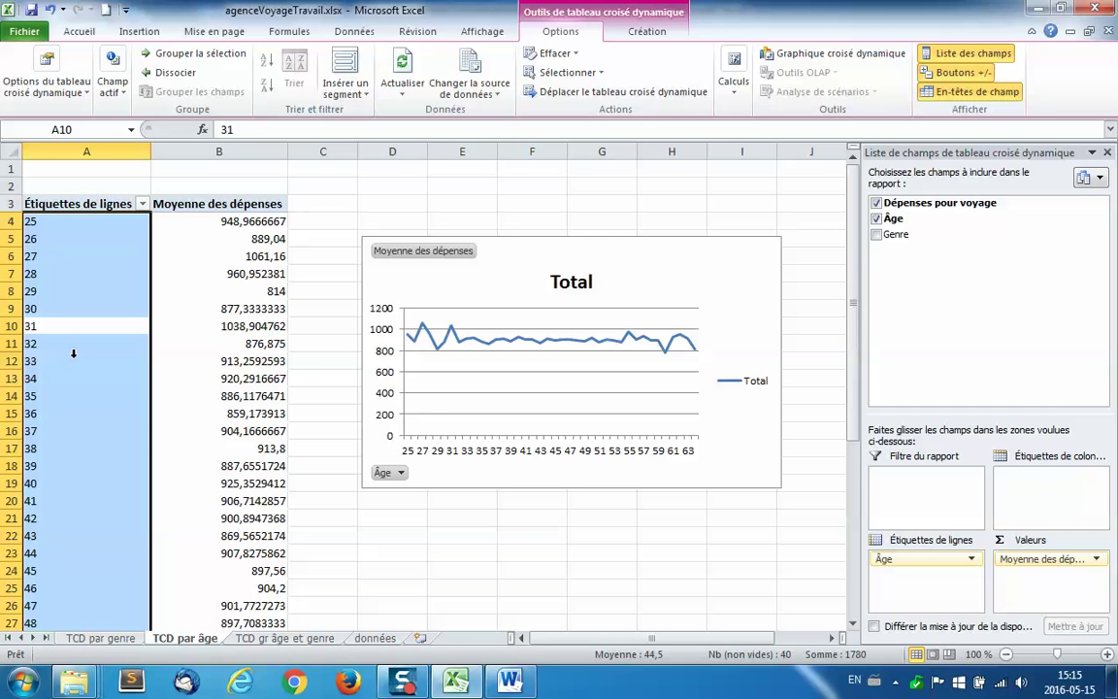
left_click(282, 638)
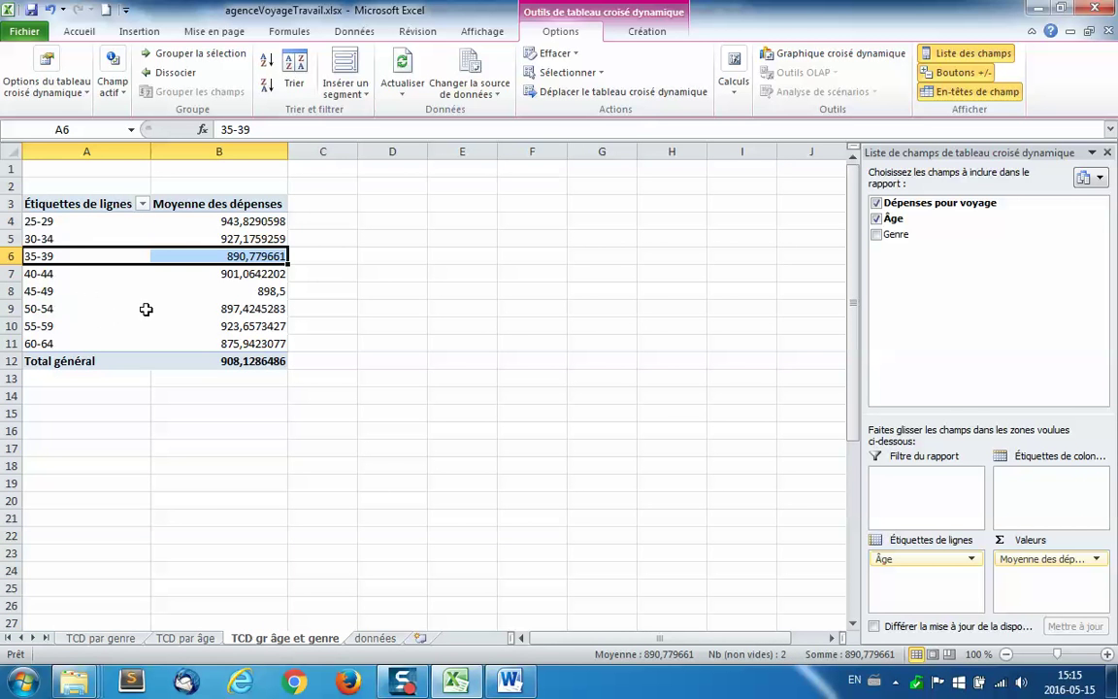
left_click(176, 639)
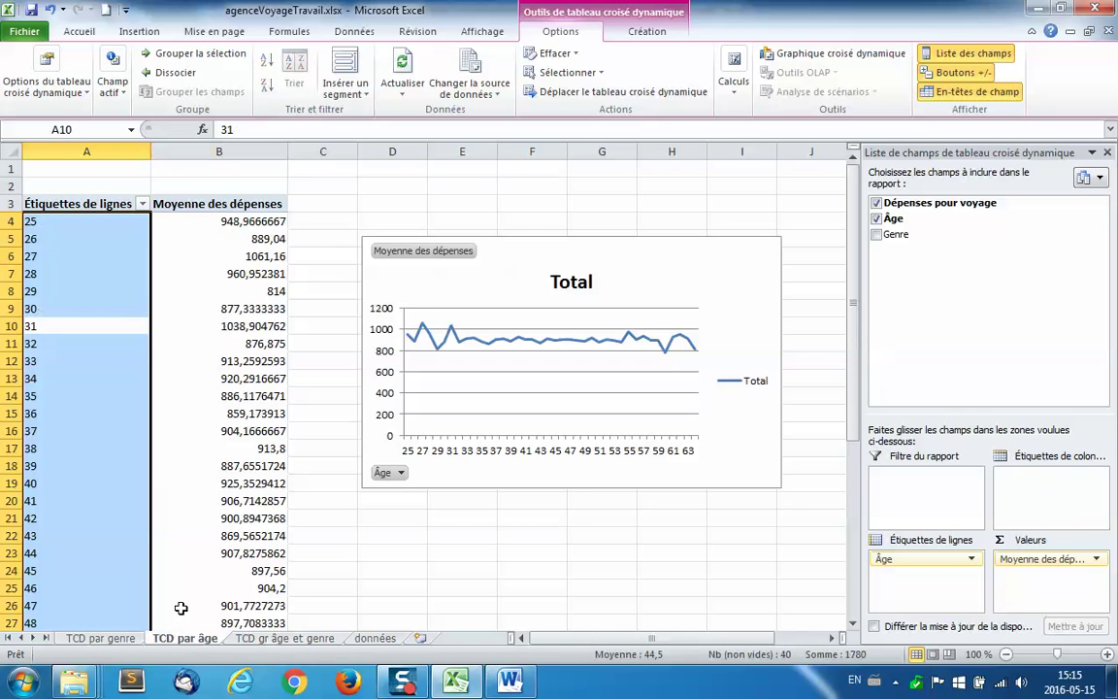
key("Return")
key("Return")
key("Return")
key("Return")
left_click(281, 638)
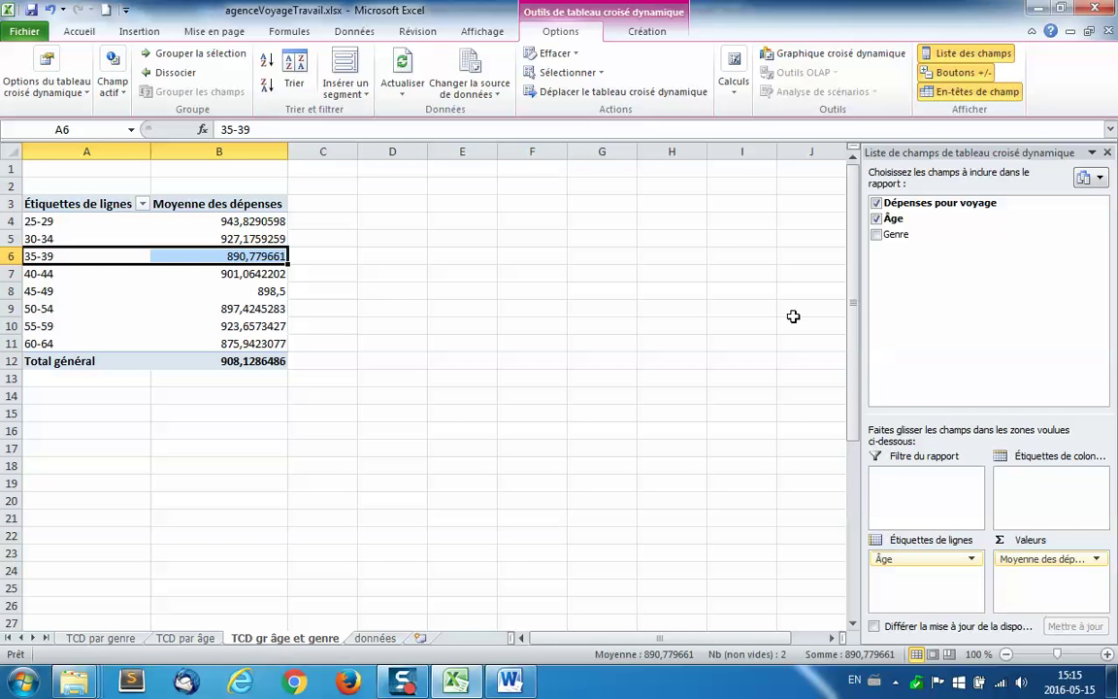
Add Genre as column labels to the grouped age pivot table and disable its row and column grand totals.
left_click_drag(895, 234, 971, 480)
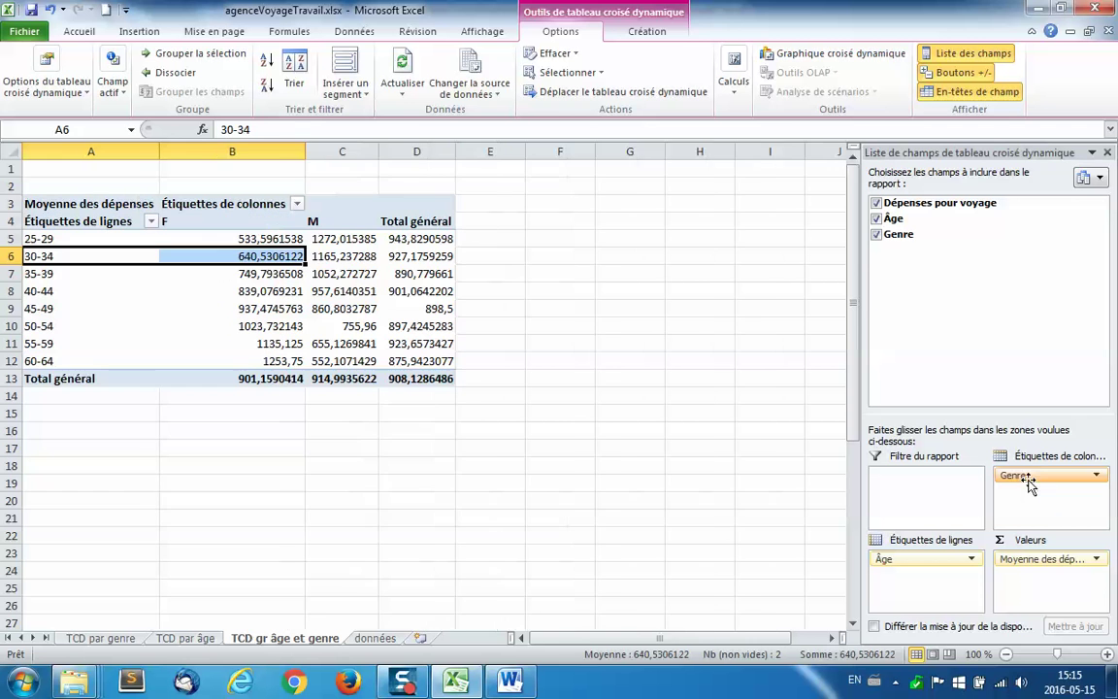
left_click(331, 254)
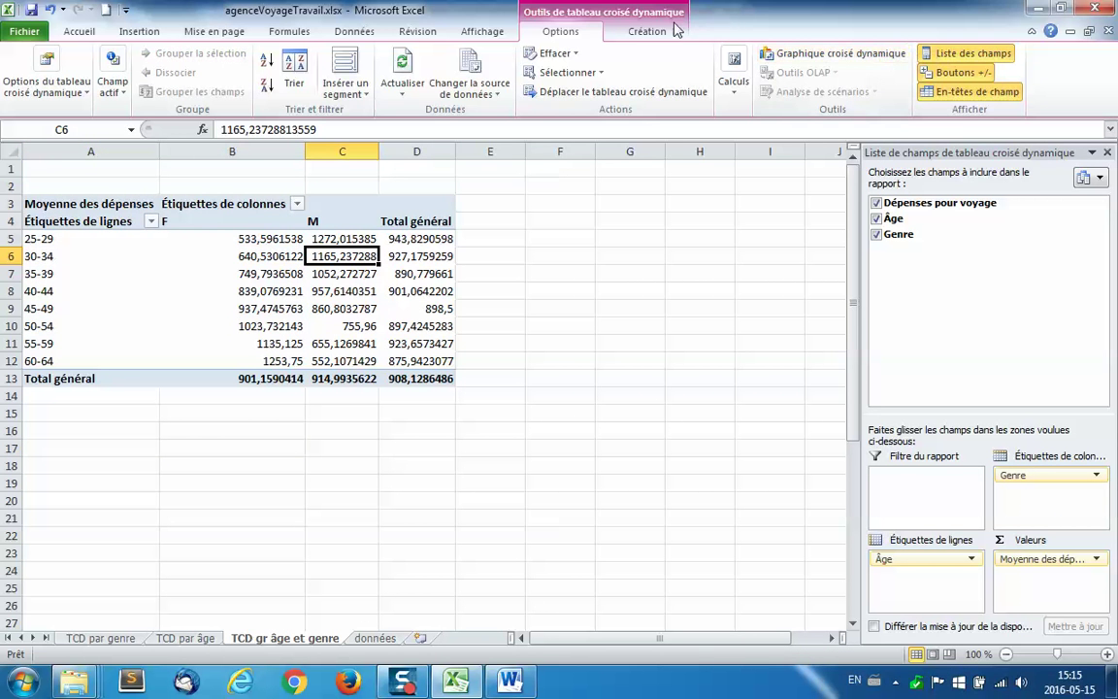
left_click(600, 29)
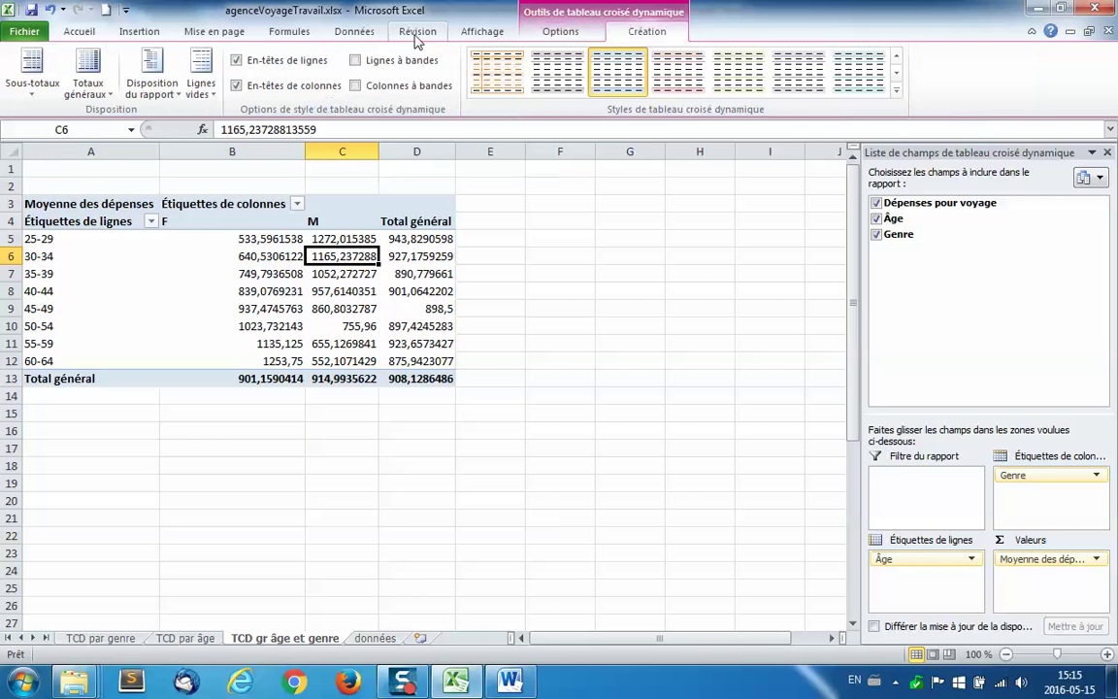
left_click(95, 76)
left_click(142, 126)
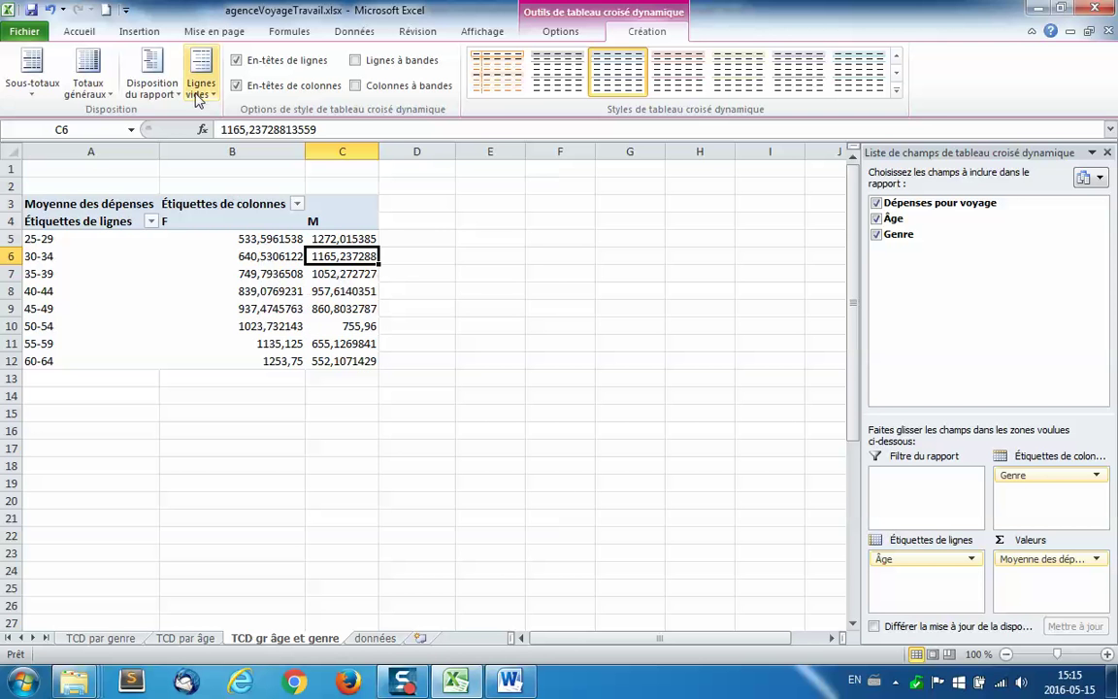
Create a basic line pivot chart of average spending by age bracket and gender and place it beside the pivot table.
left_click(230, 235)
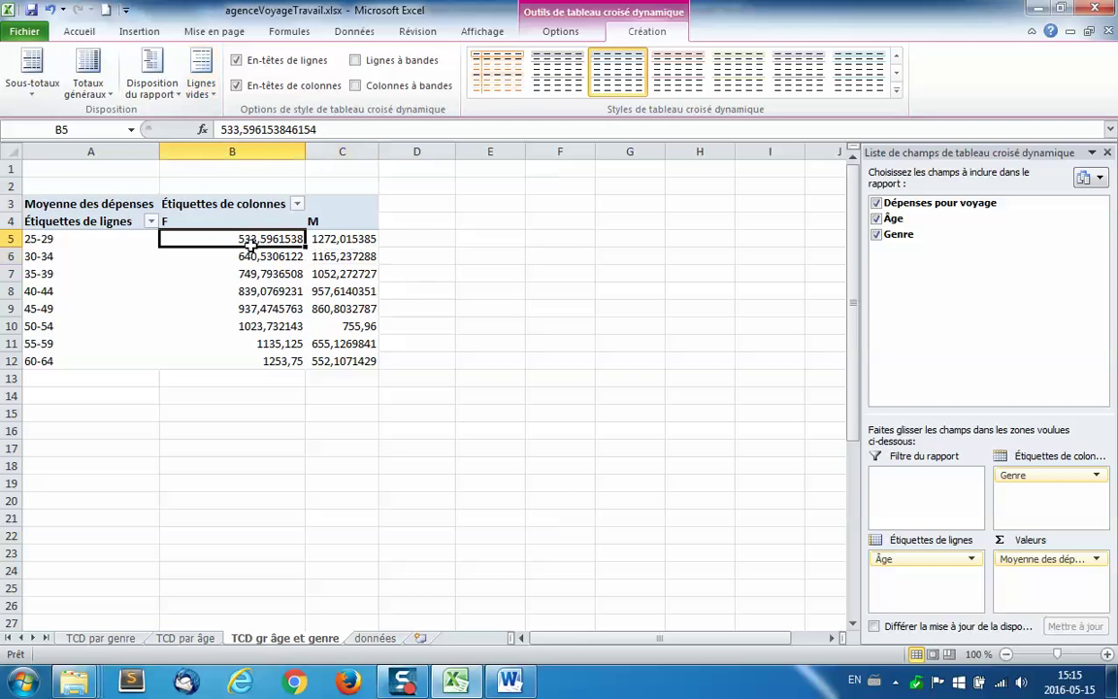
left_click(562, 32)
left_click(829, 54)
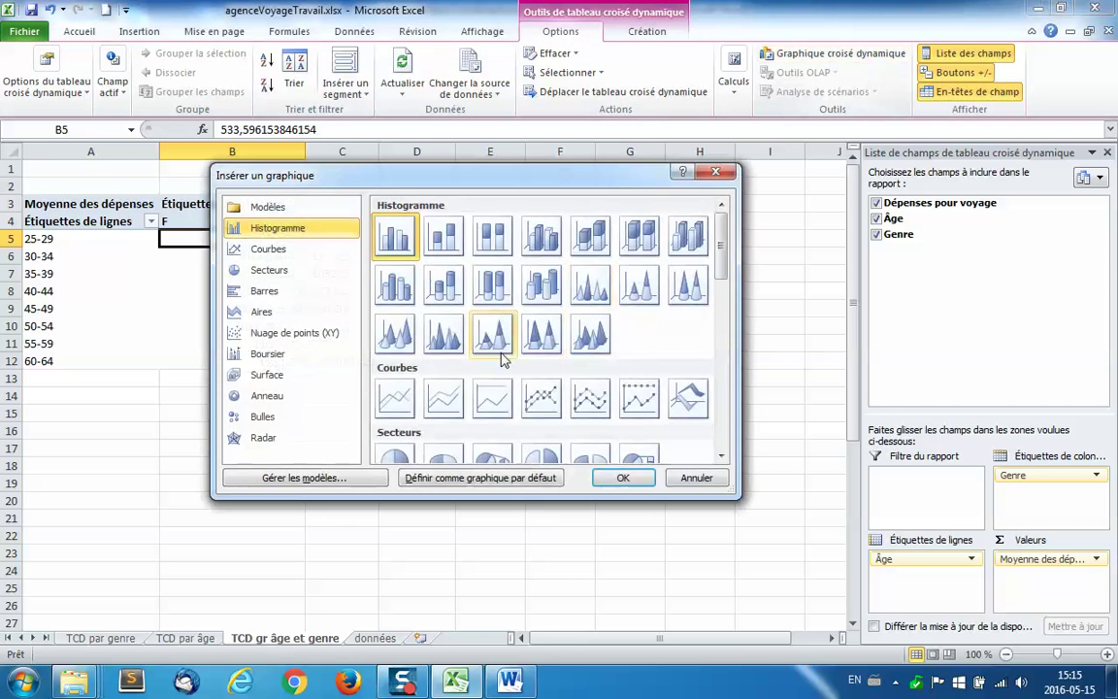
left_click(394, 400)
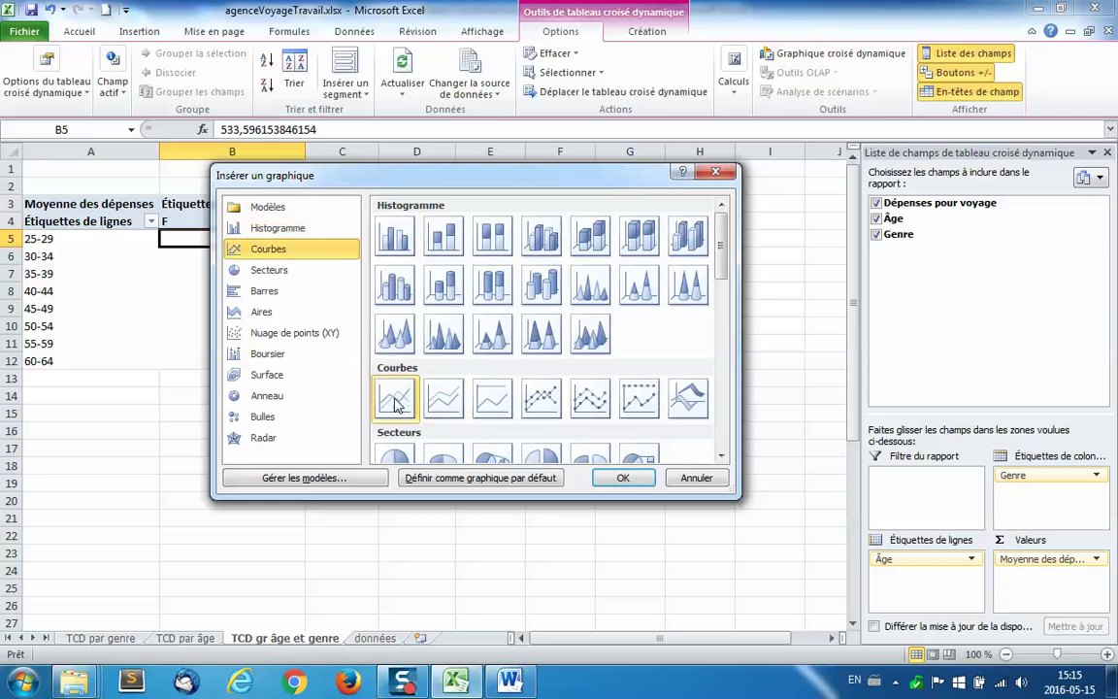
left_click(625, 477)
left_click_drag(541, 289, 718, 197)
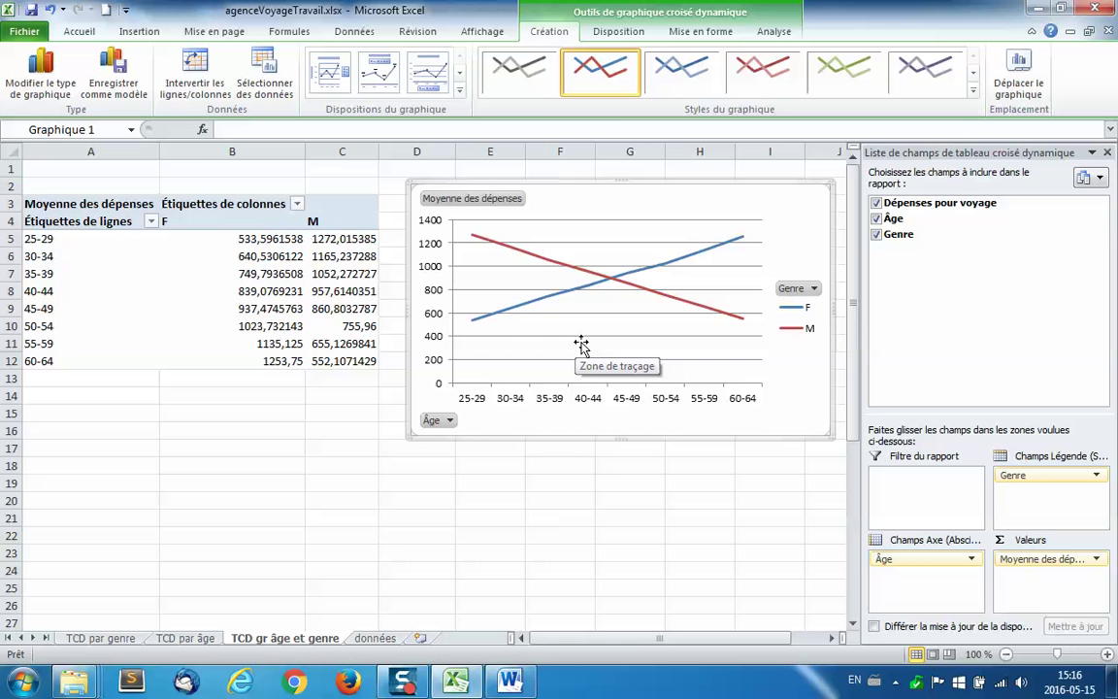
Return to the TCD par âge worksheet and review the workbook's named ranges and the cells they refer to.
left_click(83, 275)
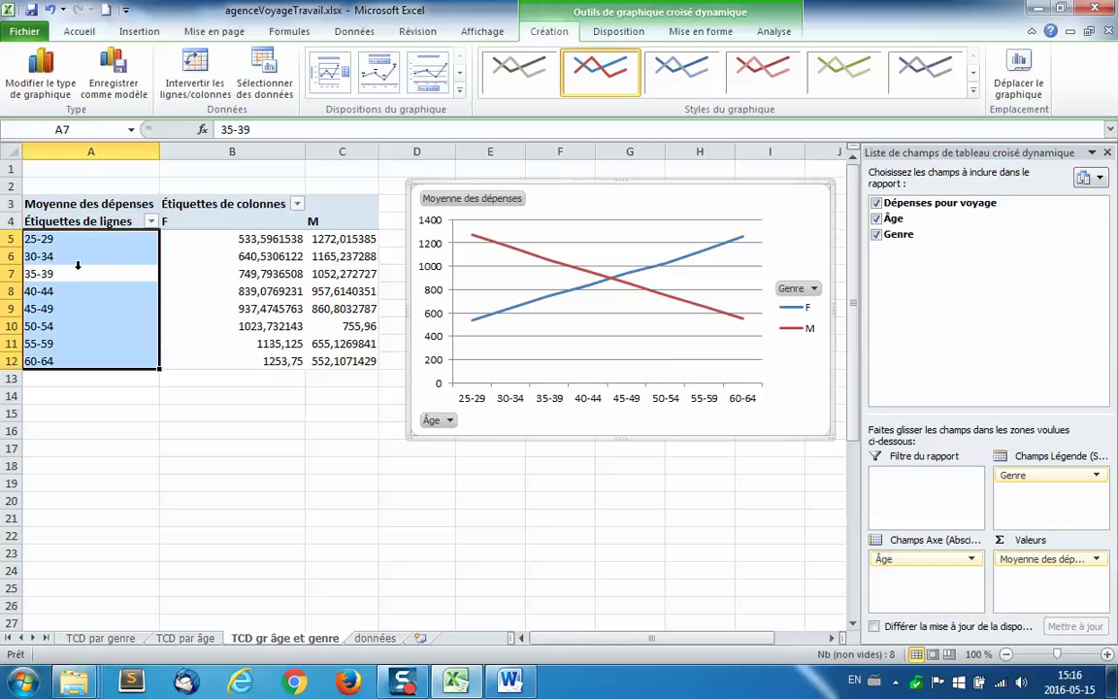
left_click(166, 637)
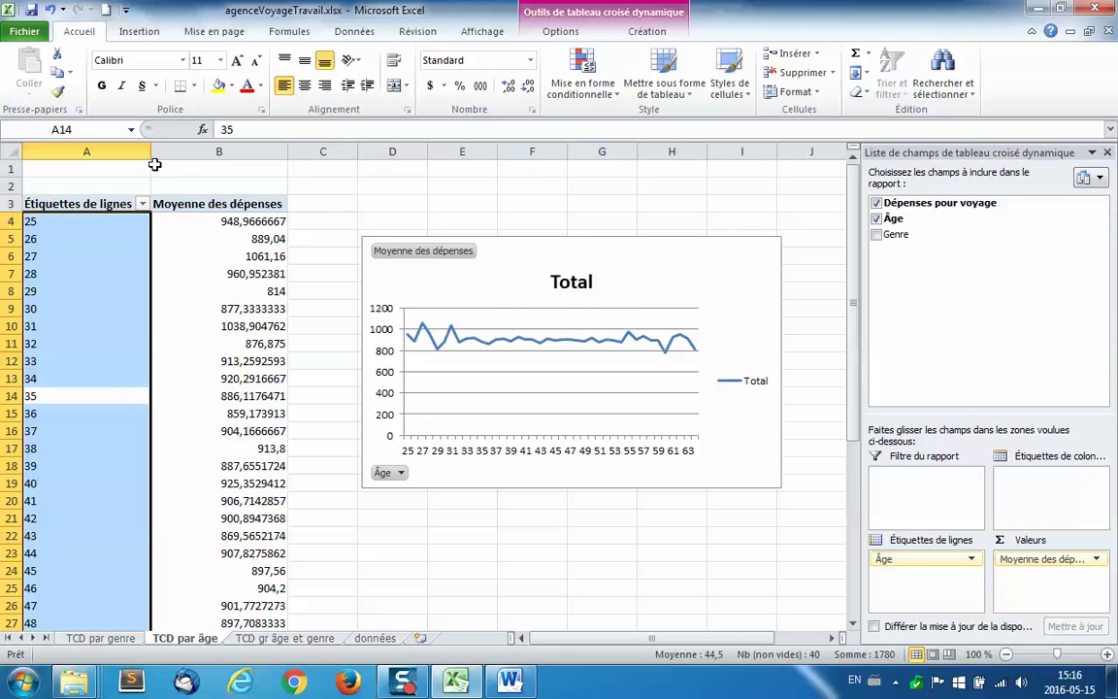
left_click(288, 33)
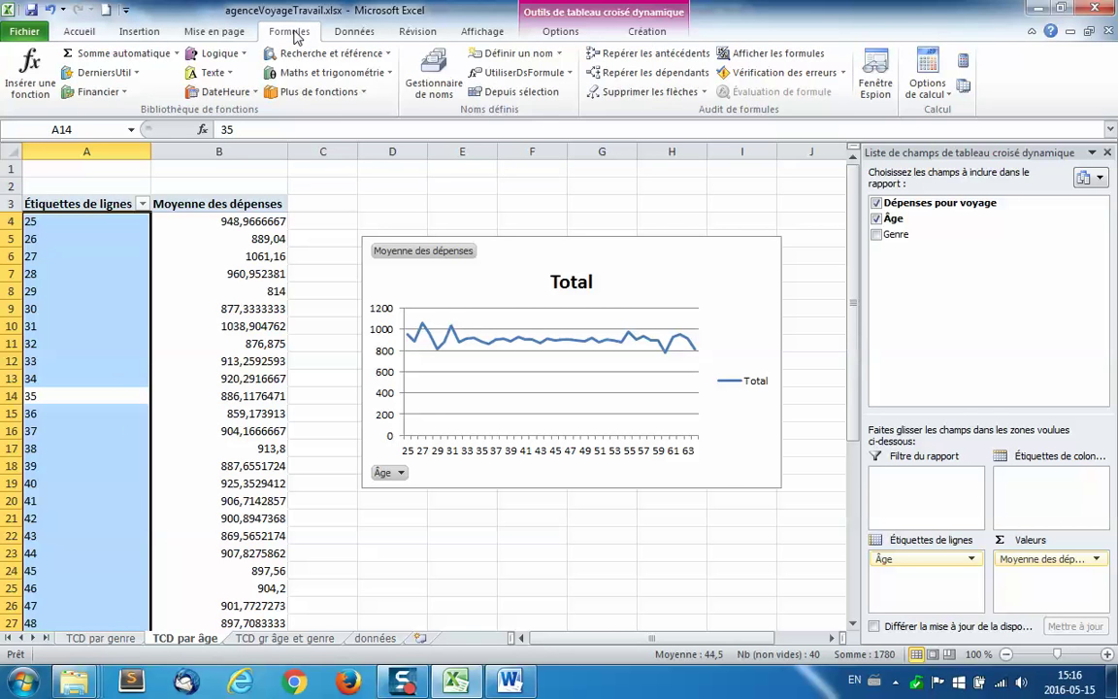
left_click(433, 85)
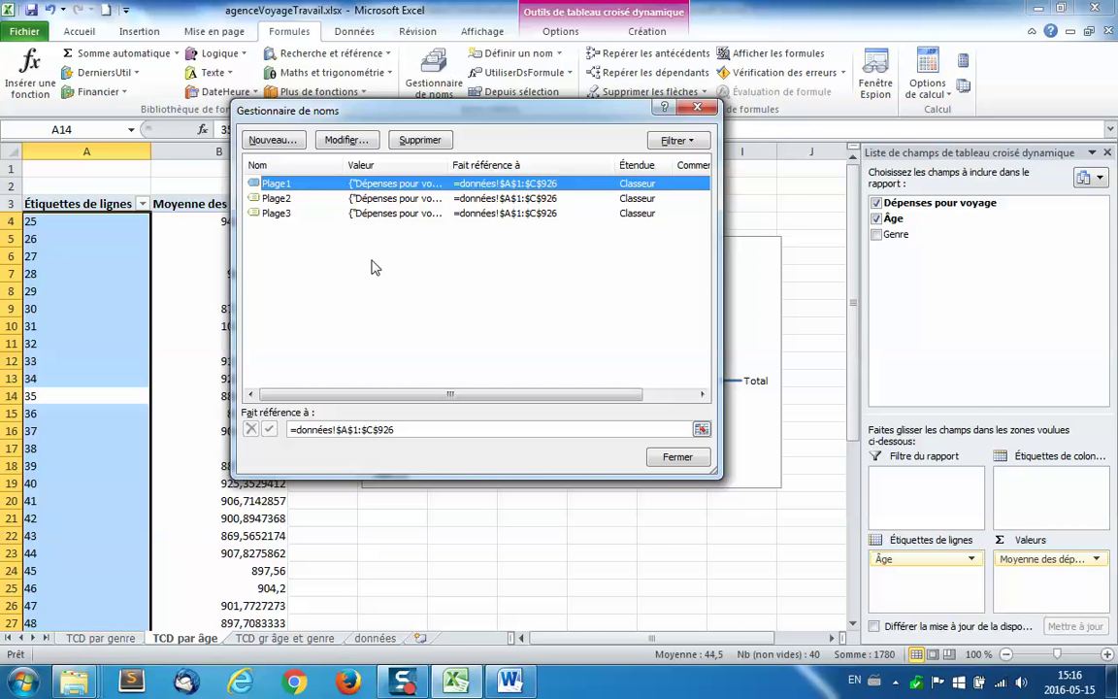
left_click(676, 456)
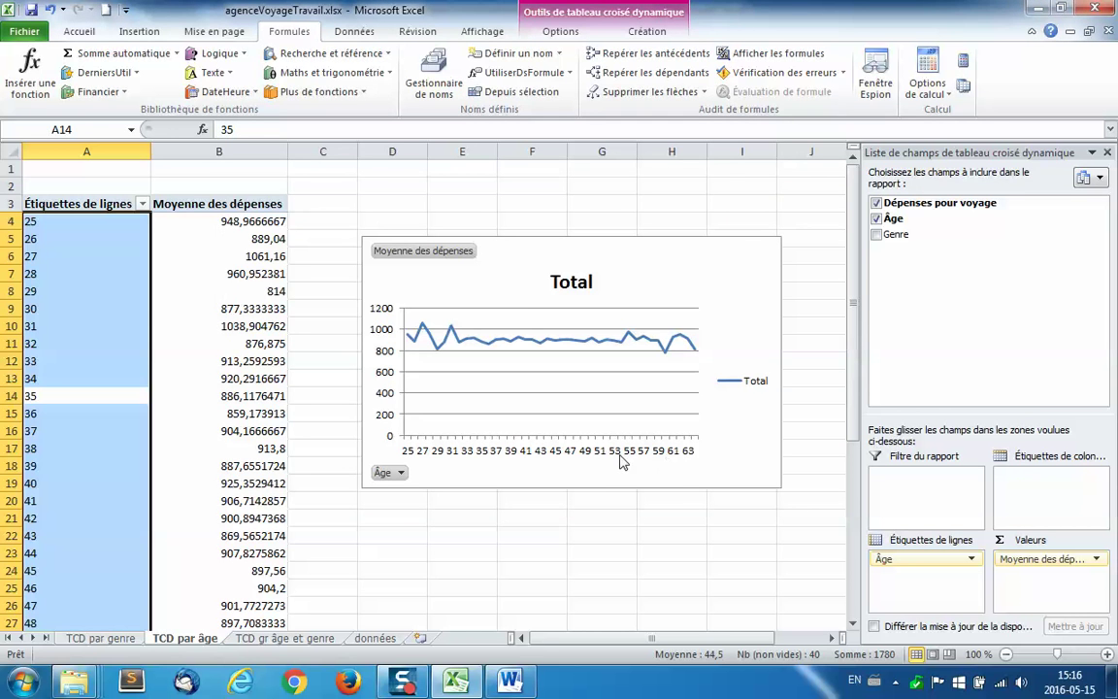